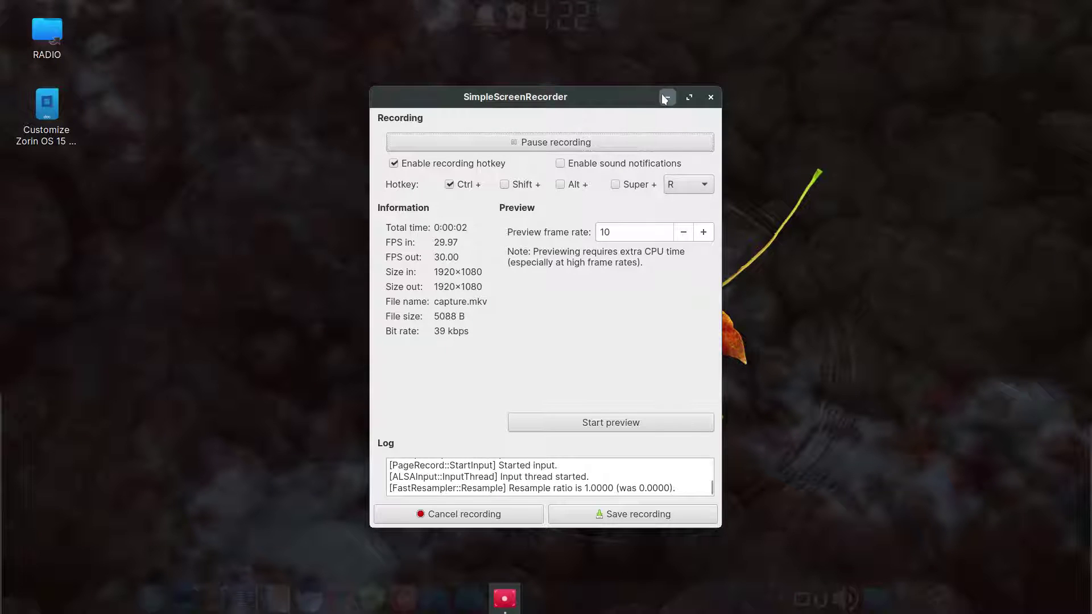
- Minimize the SimpleScreenRecorder window to reveal the autumn-leaf desktop
click(665, 97)
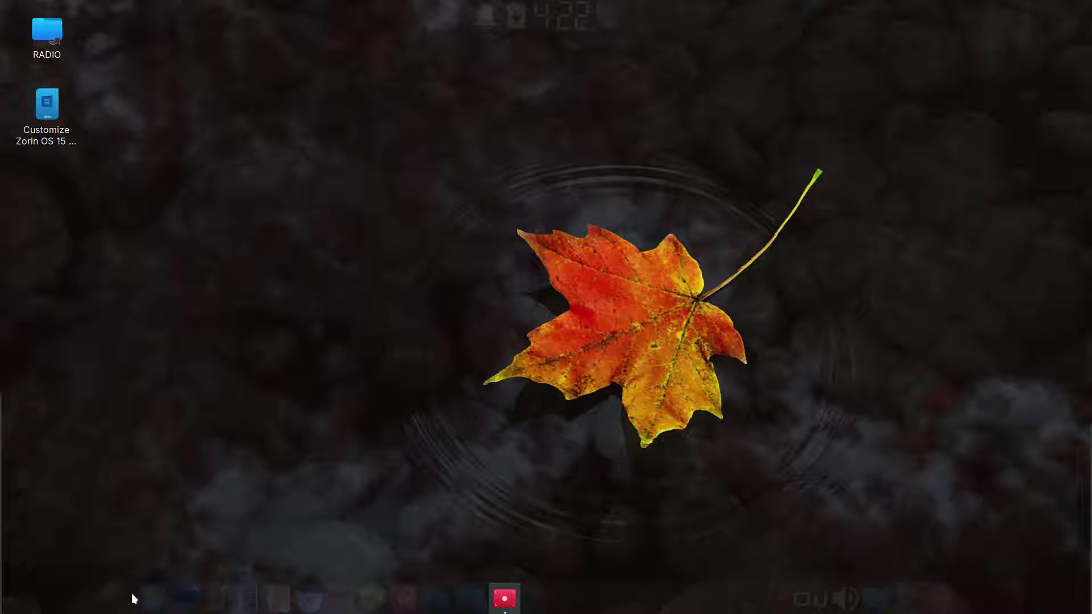
mouse_move(3, 594)
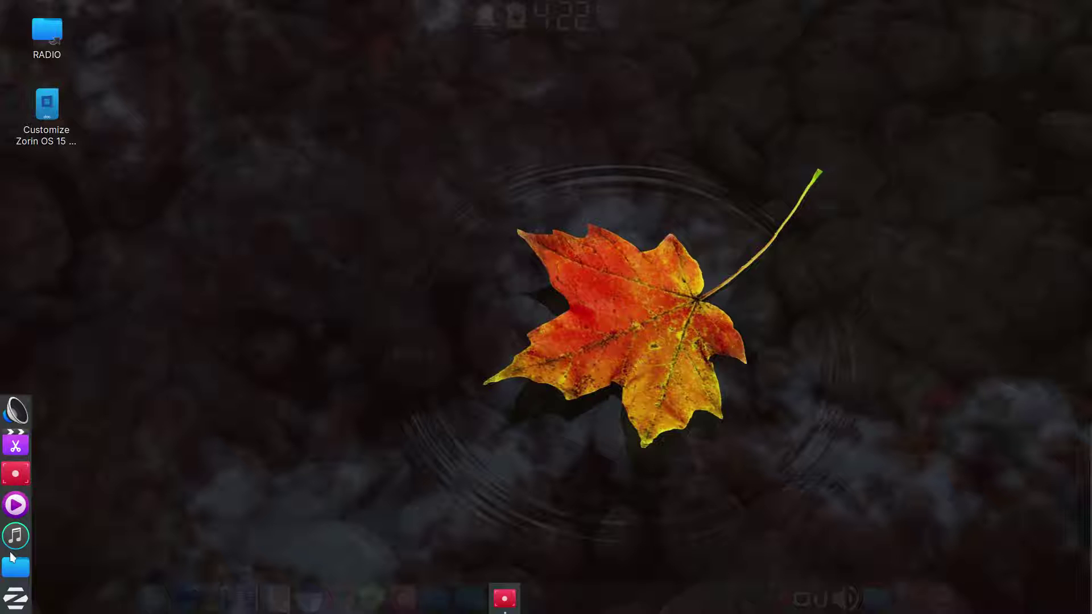
click(15, 598)
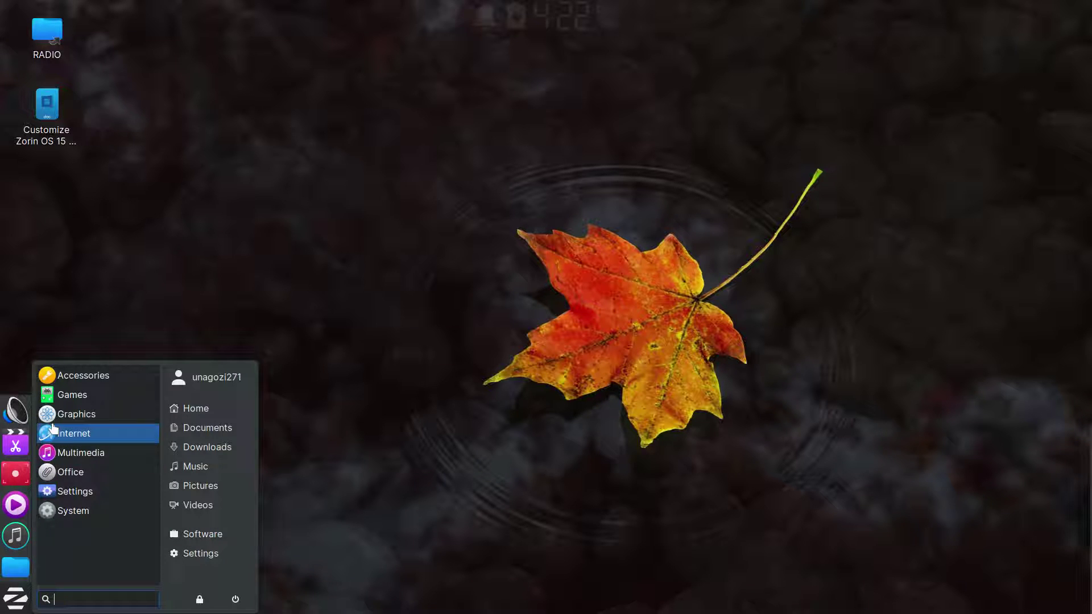
click(387, 556)
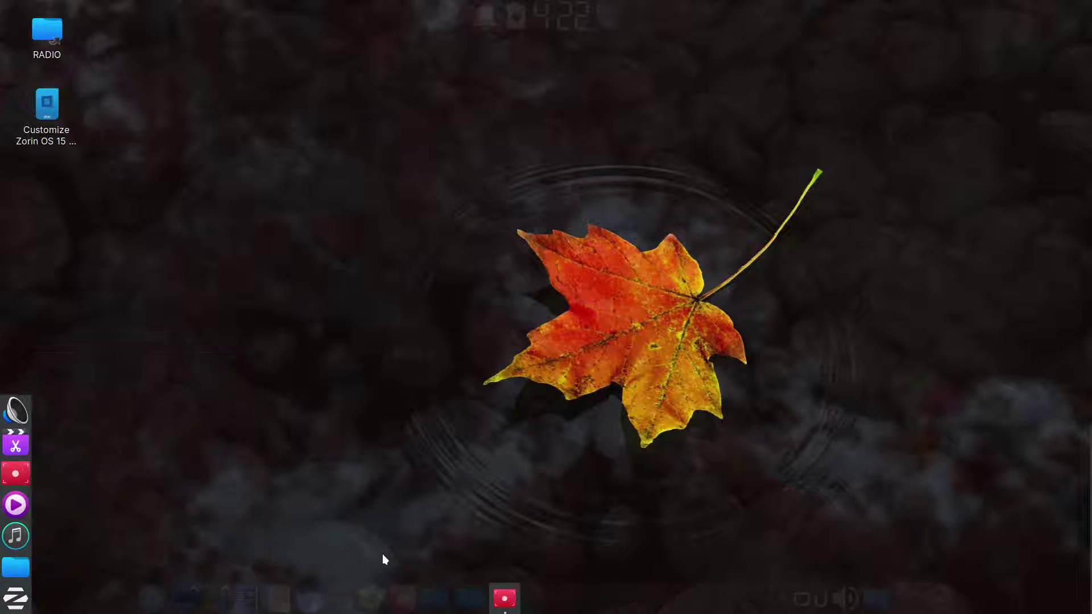
mouse_move(503, 609)
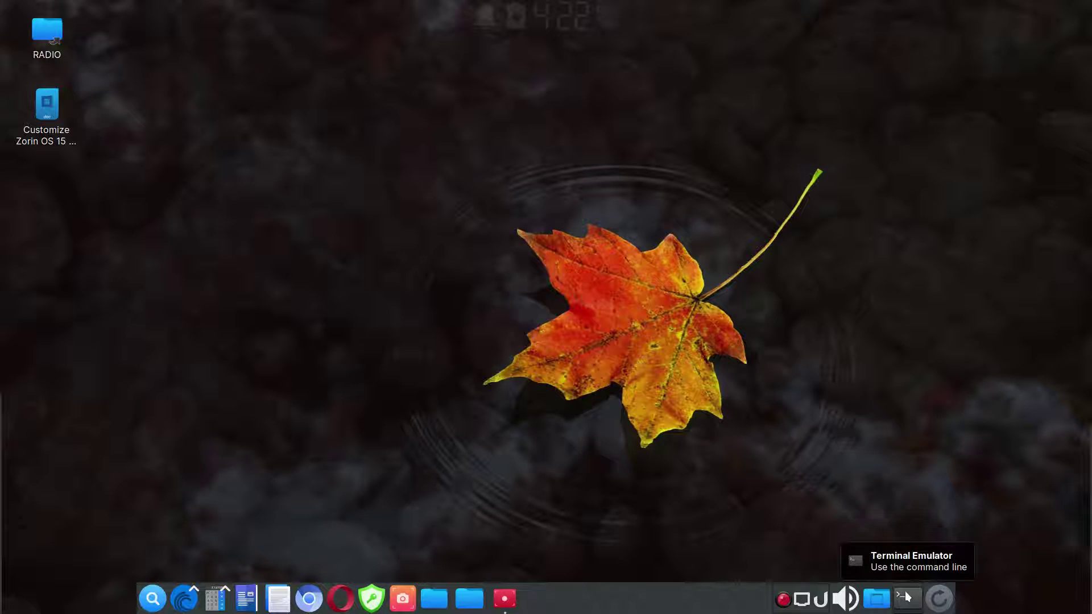
right_click(943, 597)
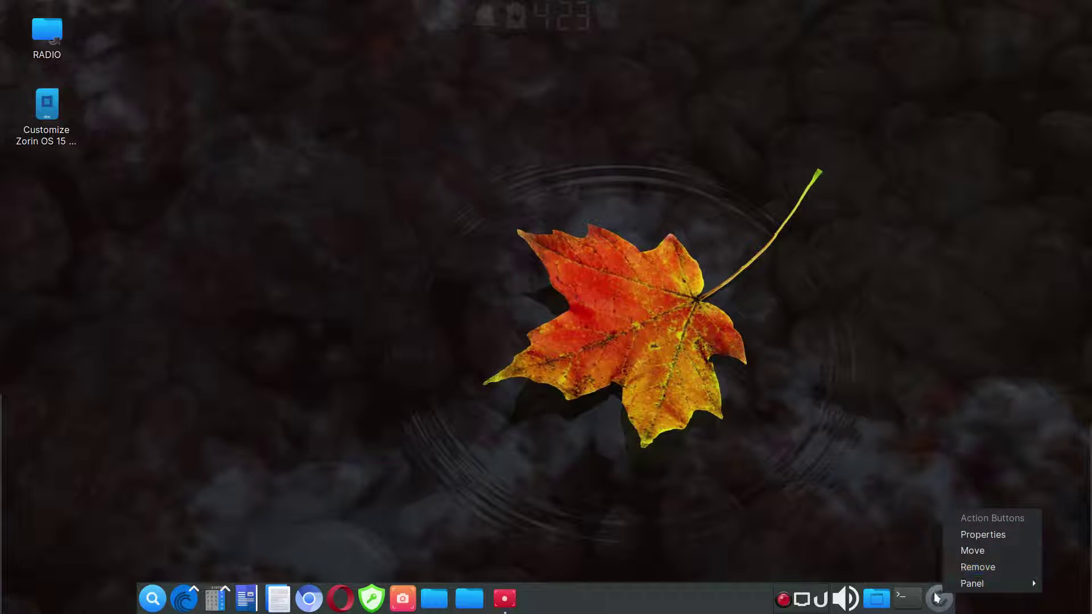
click(974, 535)
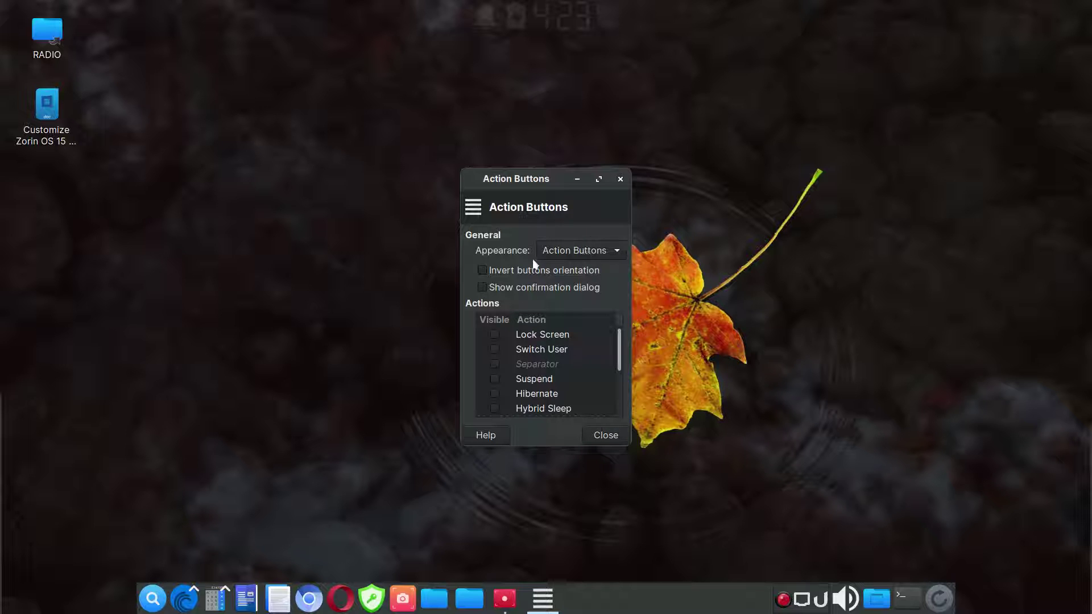
click(614, 252)
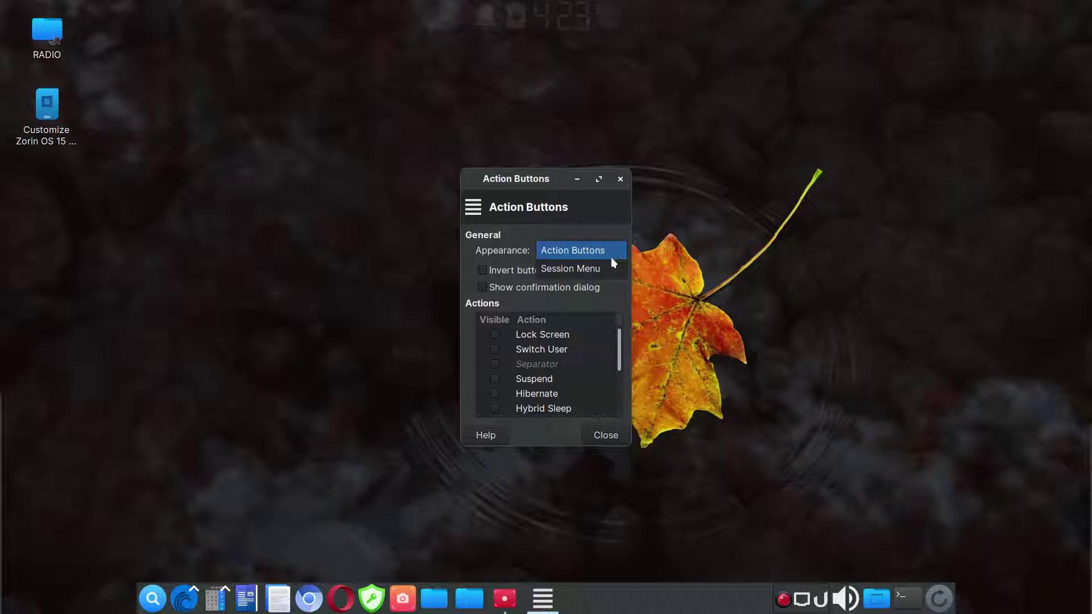
click(582, 227)
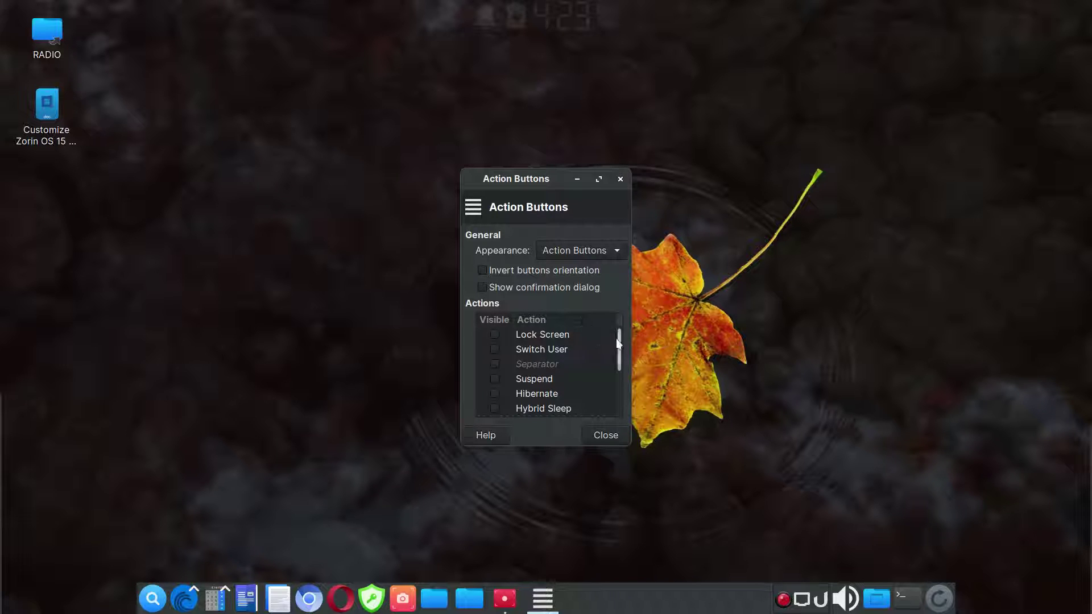
drag(619, 347, 618, 382)
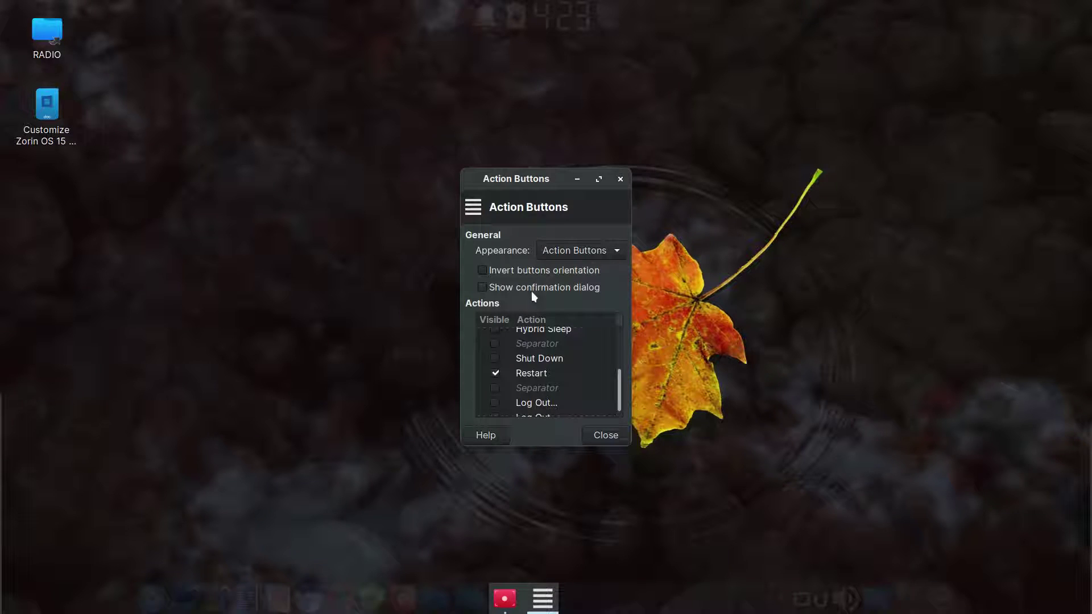
click(607, 435)
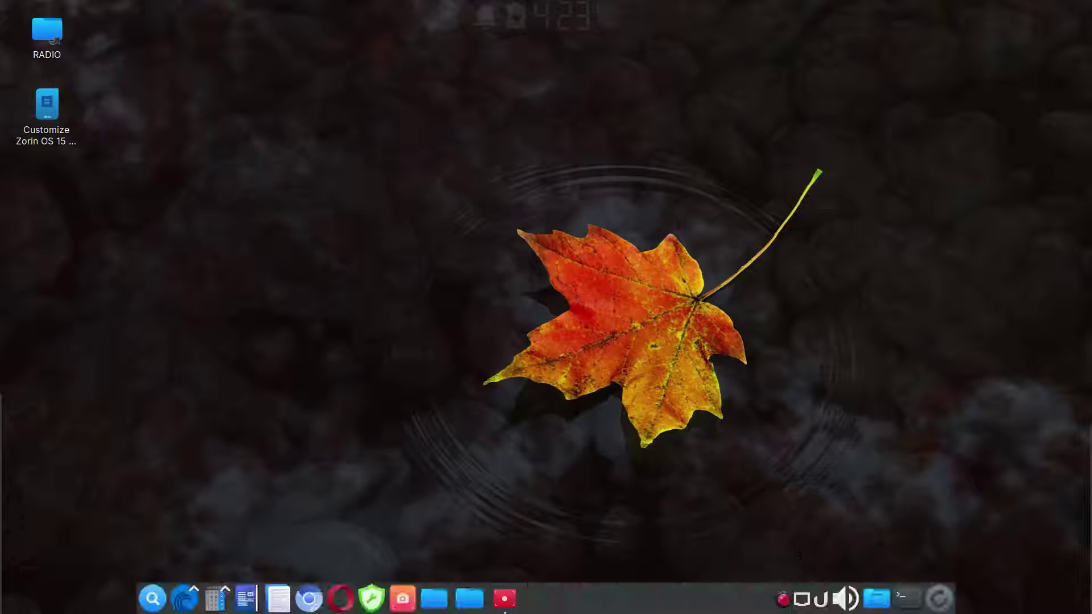
mouse_move(1087, 571)
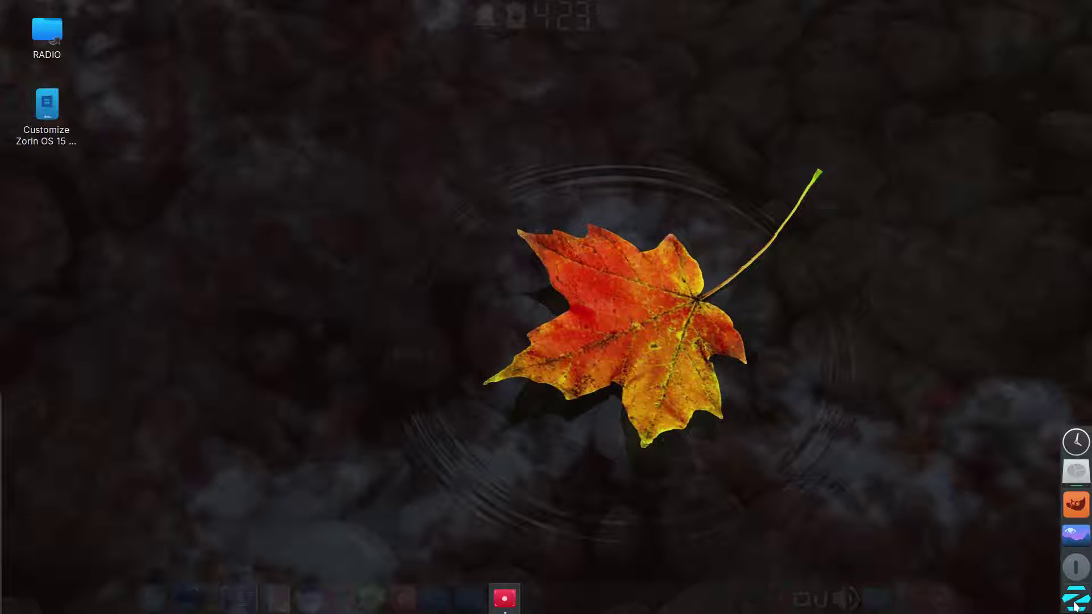
right_click(1076, 607)
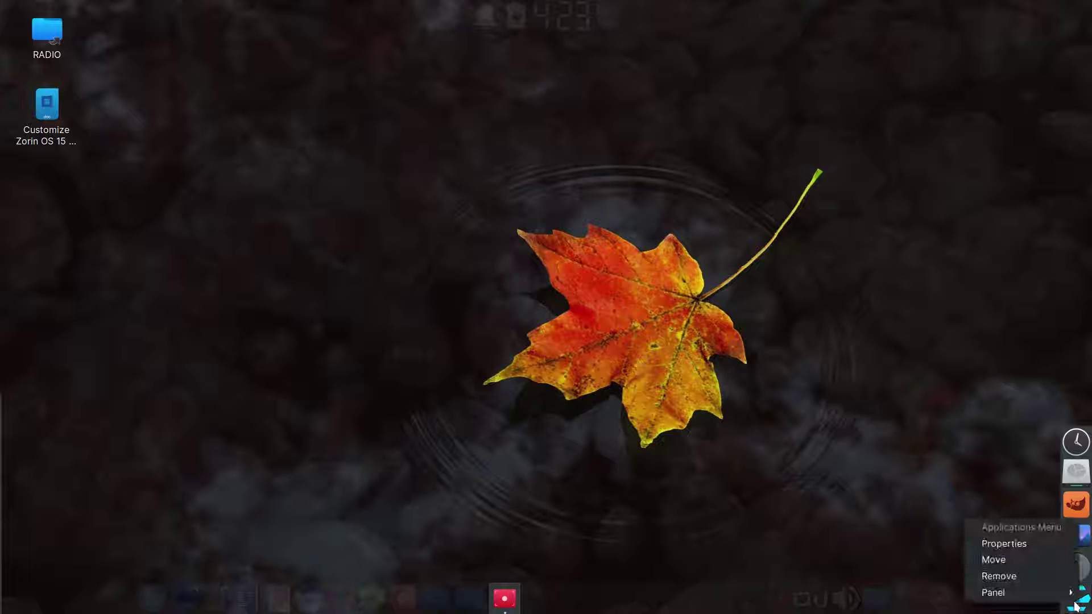
click(955, 520)
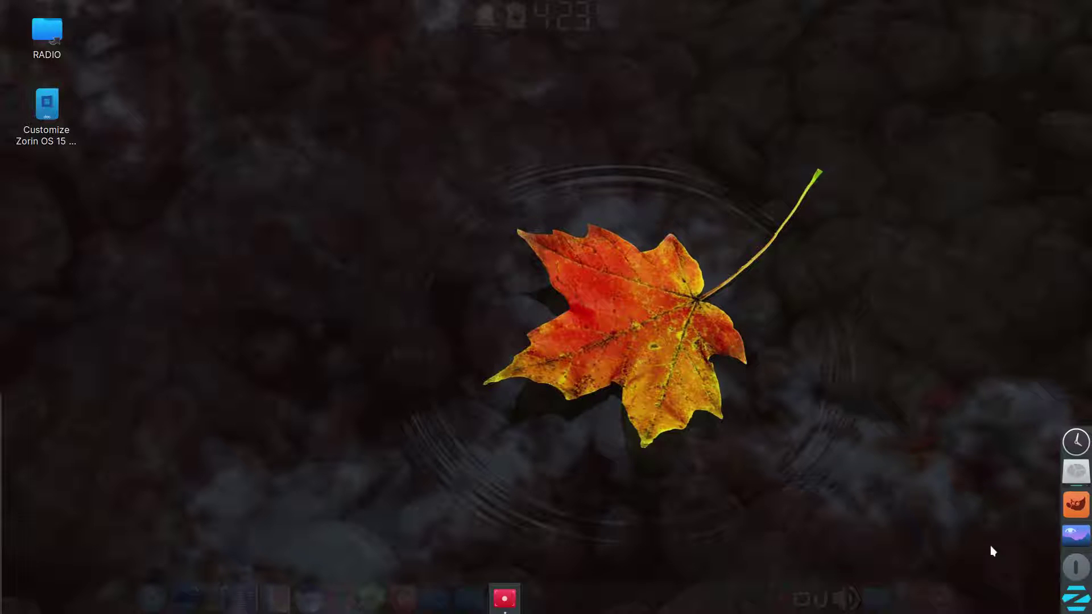
click(1077, 607)
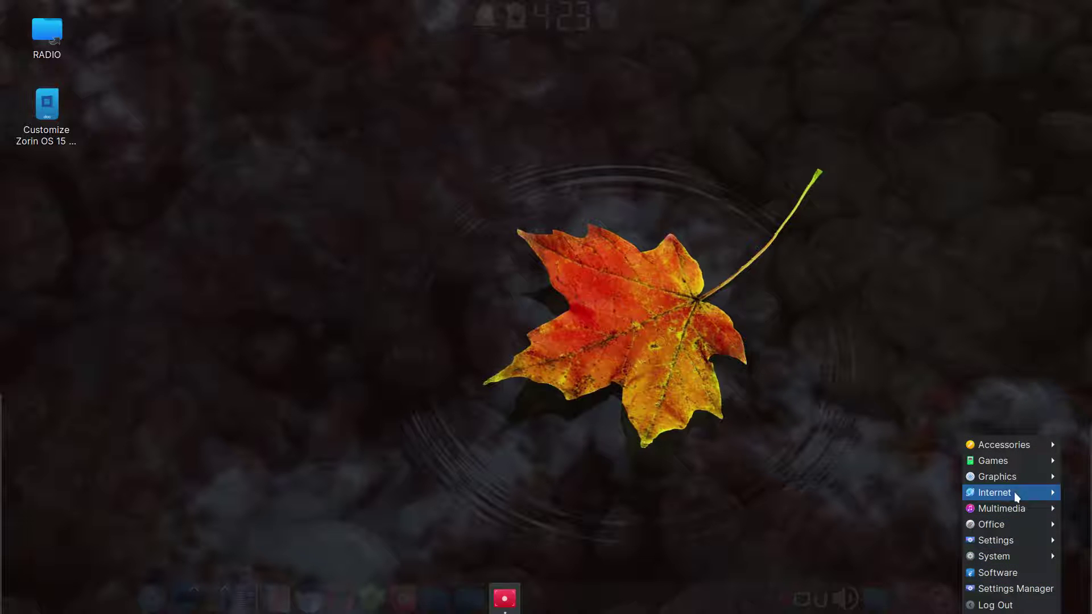
click(995, 605)
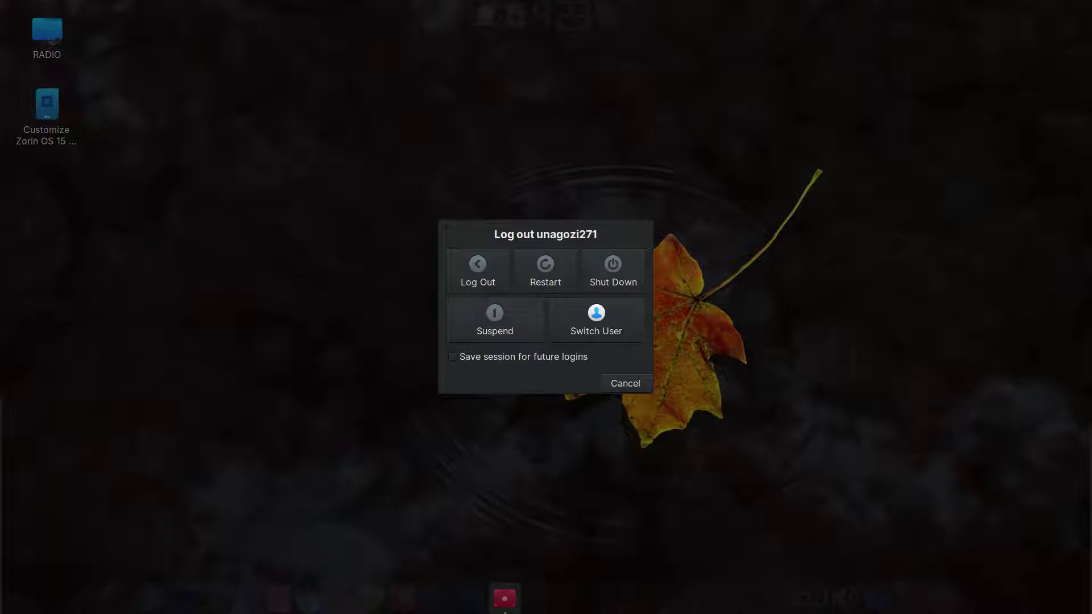
click(625, 384)
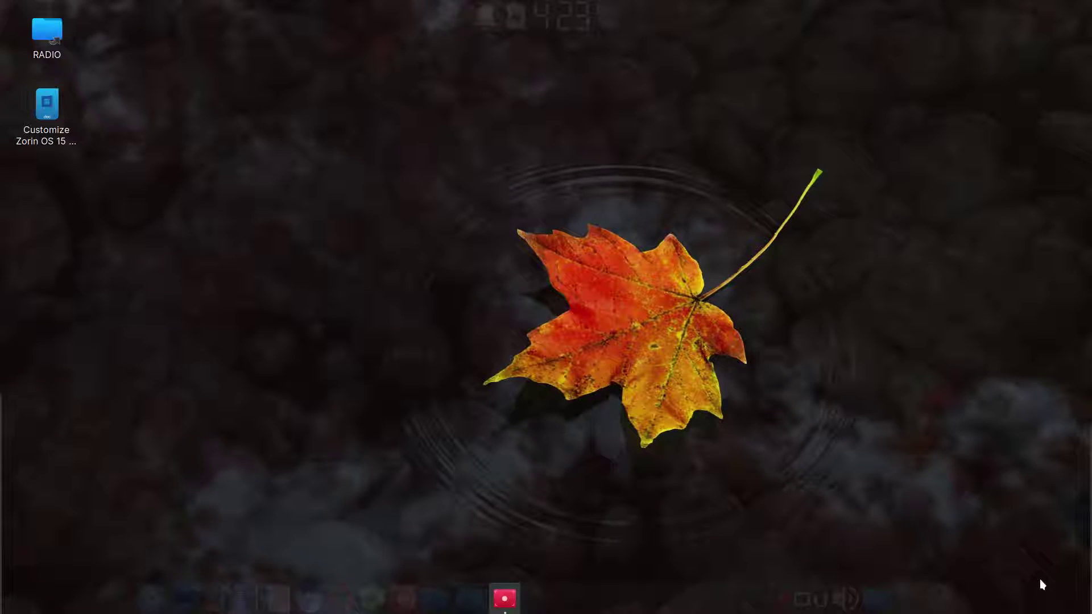
mouse_move(1088, 592)
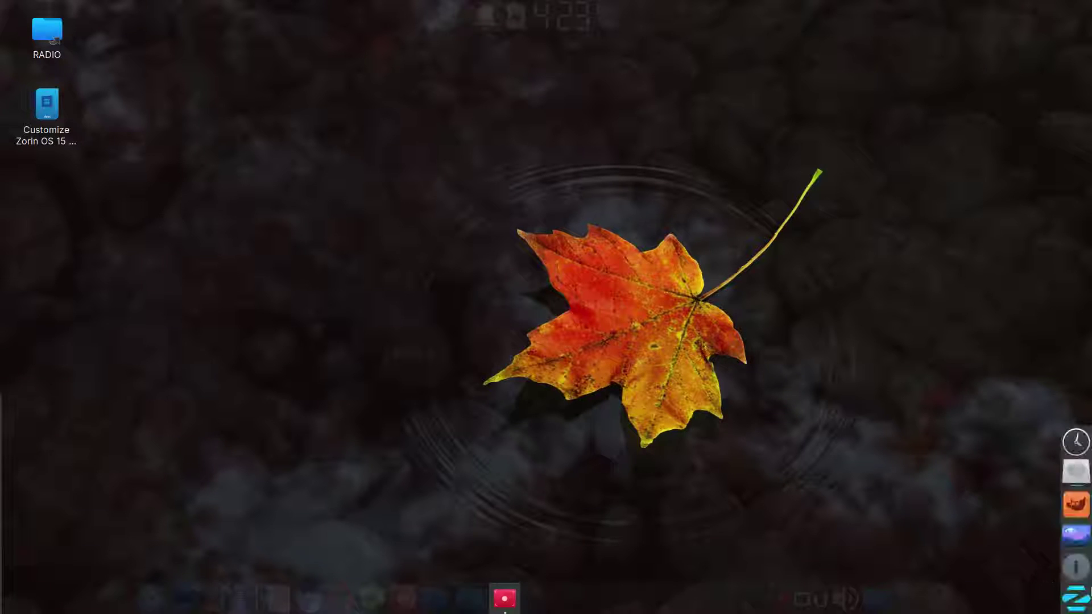
right_click(1081, 604)
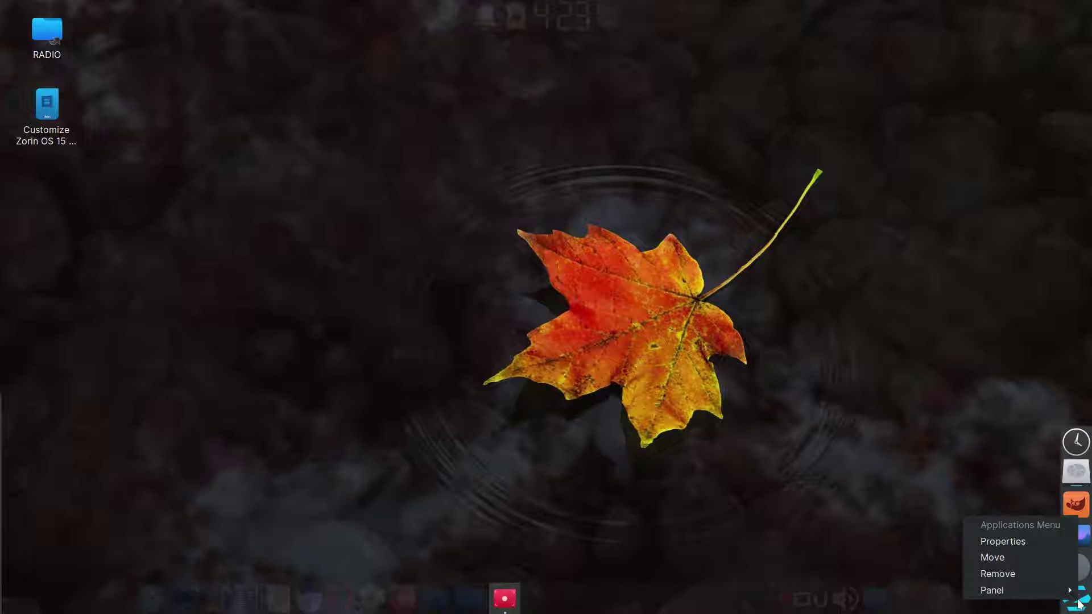
click(1035, 545)
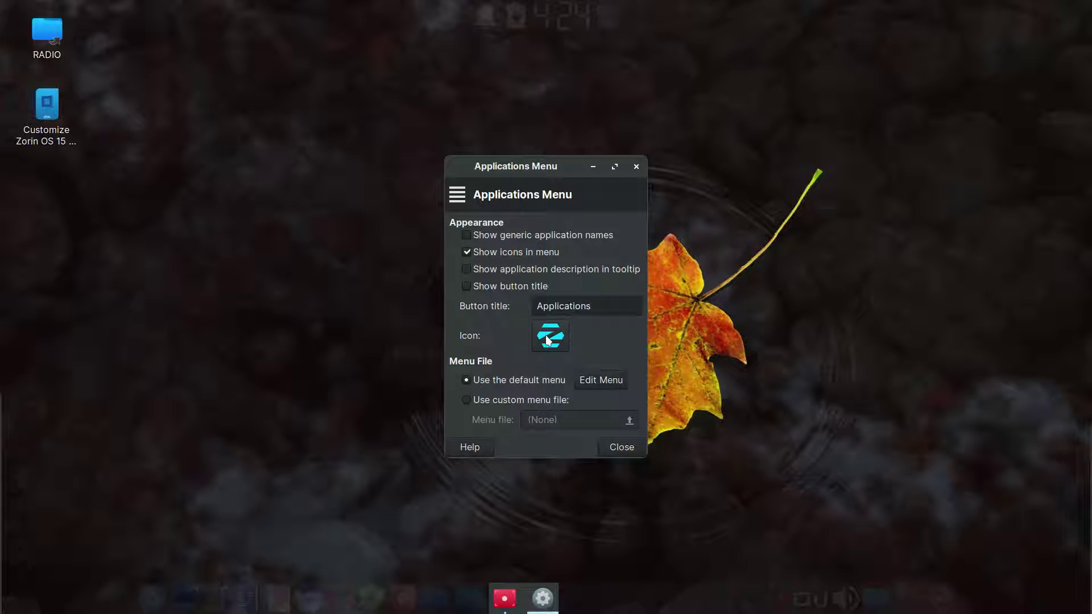
click(630, 449)
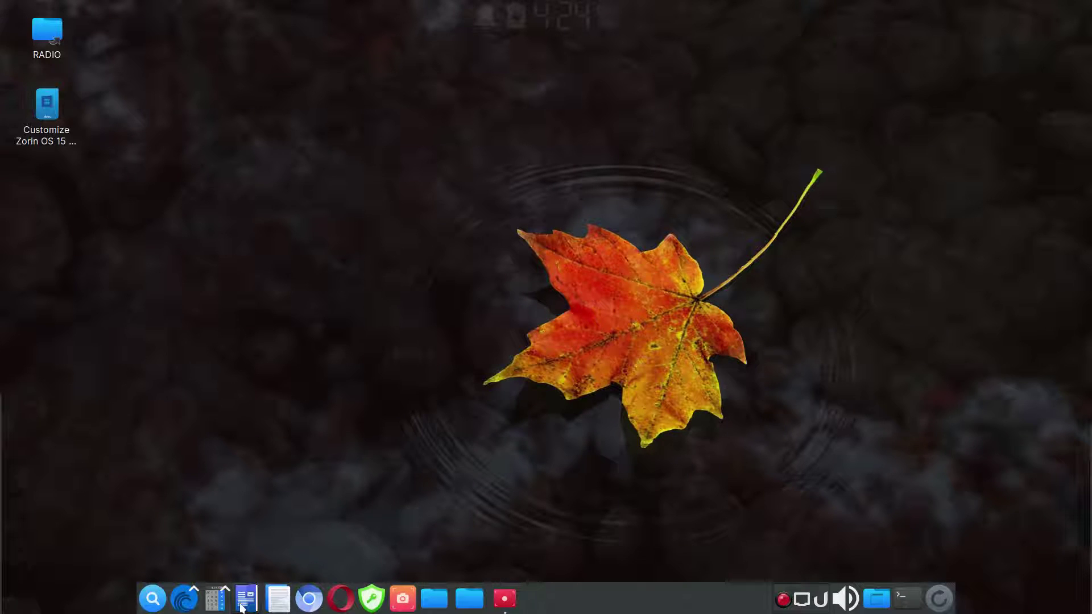
- Open Panel Preferences for the bottom panel (Panel 0) from its right-click Panel submenu
right_click(578, 605)
mouse_move(631, 597)
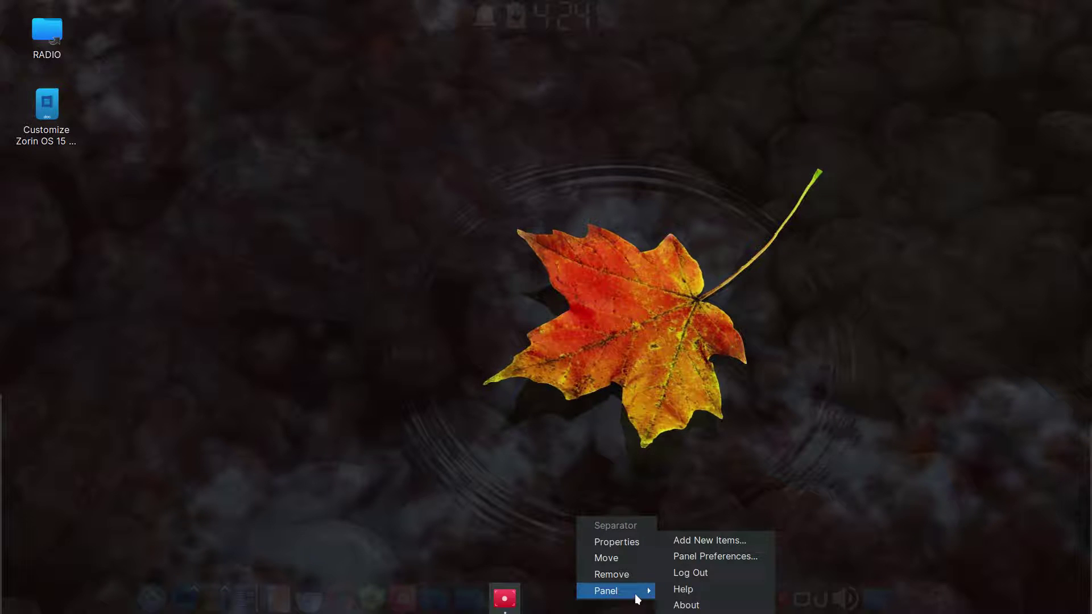
click(700, 559)
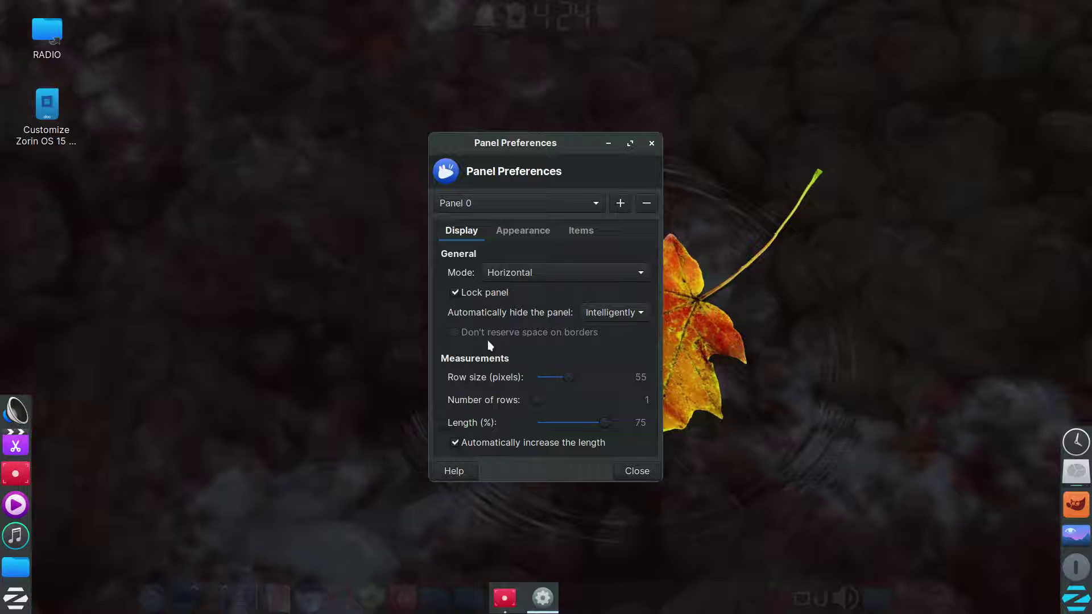
mouse_move(614, 602)
mouse_move(600, 24)
- Show Panel 0's Appearance settings: system-style background, enter opacity 100, leave opacity 10
click(523, 231)
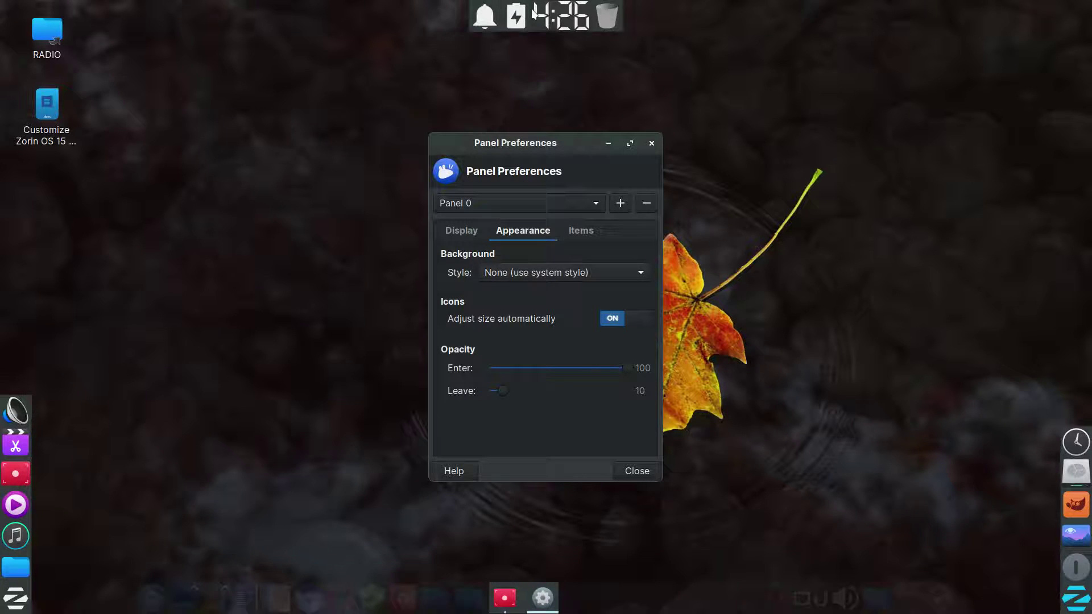
- Review Panel 0's Items, Appearance and Display tabs, then close Panel Preferences unchanged
click(576, 229)
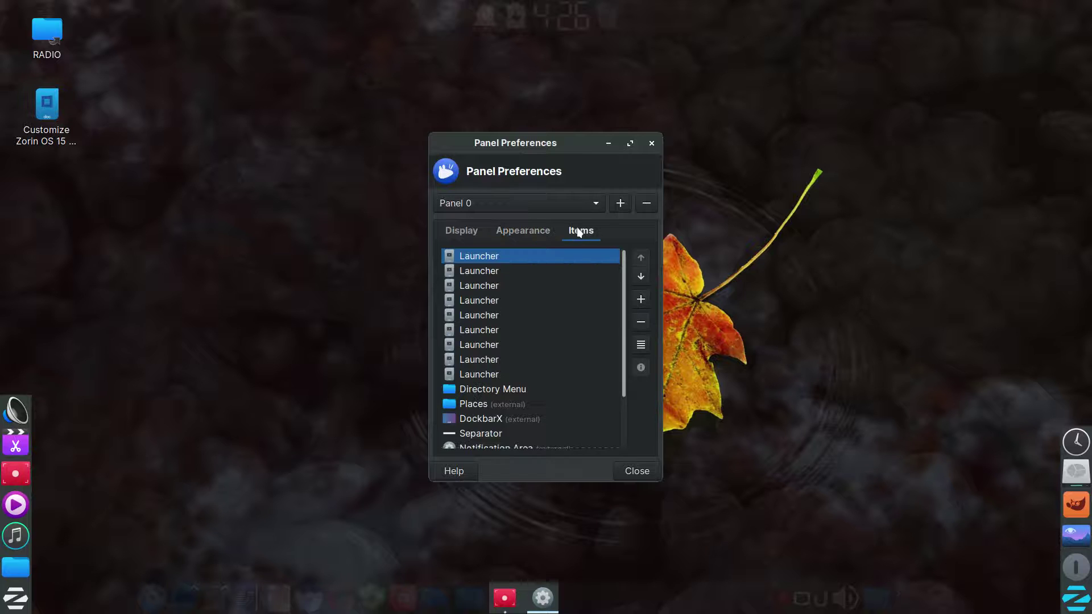
click(537, 231)
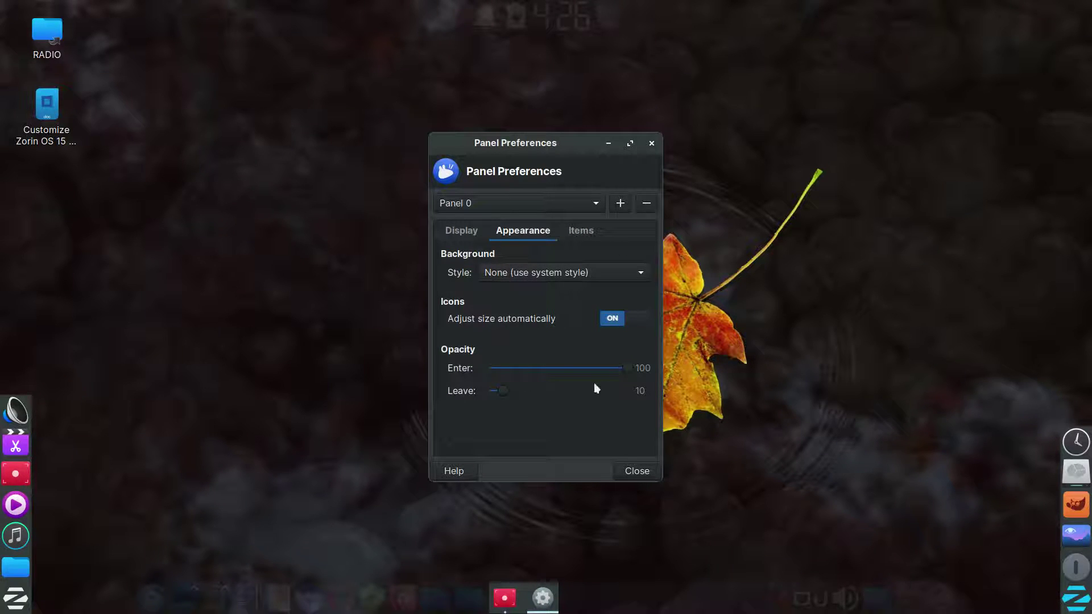
click(462, 231)
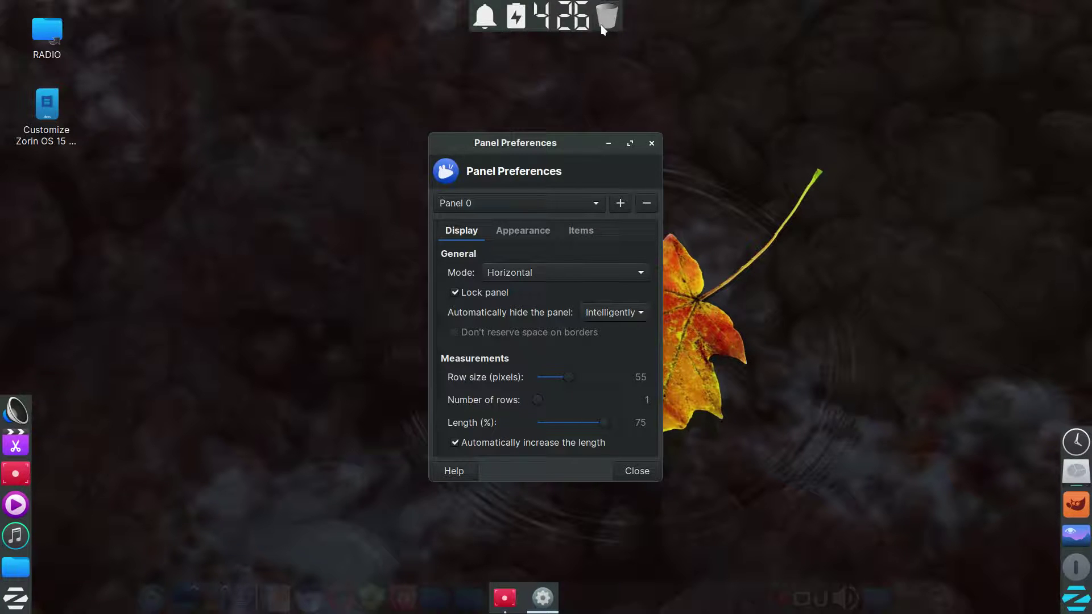
mouse_move(562, 32)
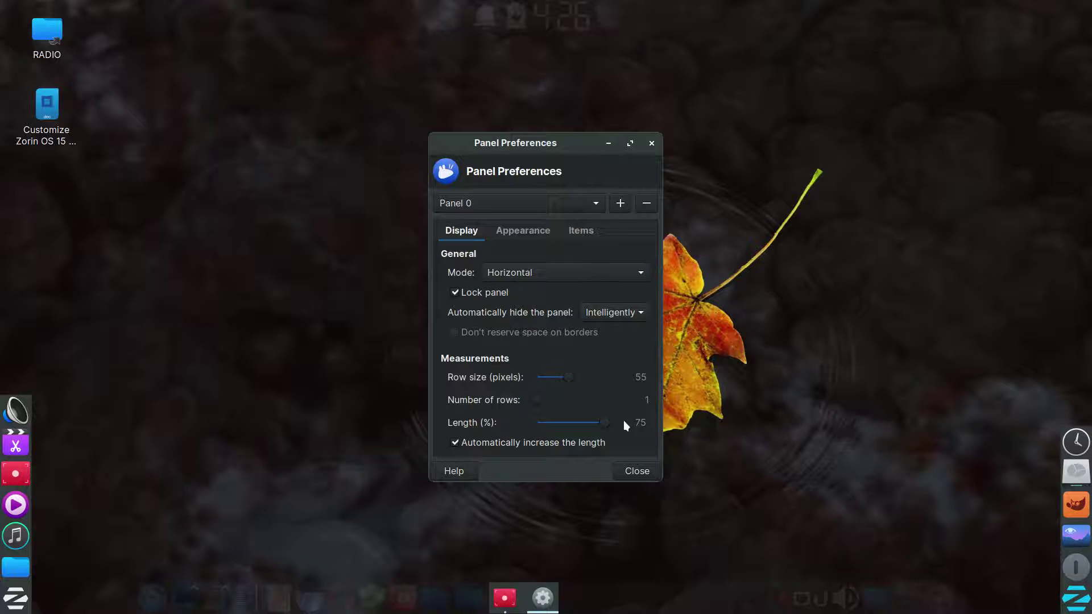
click(644, 474)
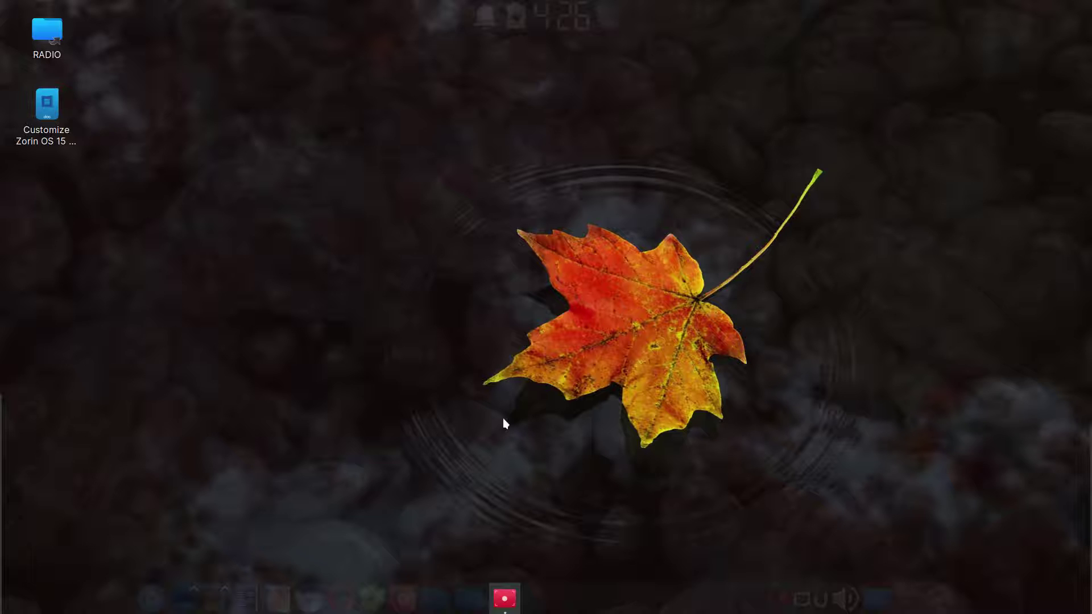
mouse_move(2, 469)
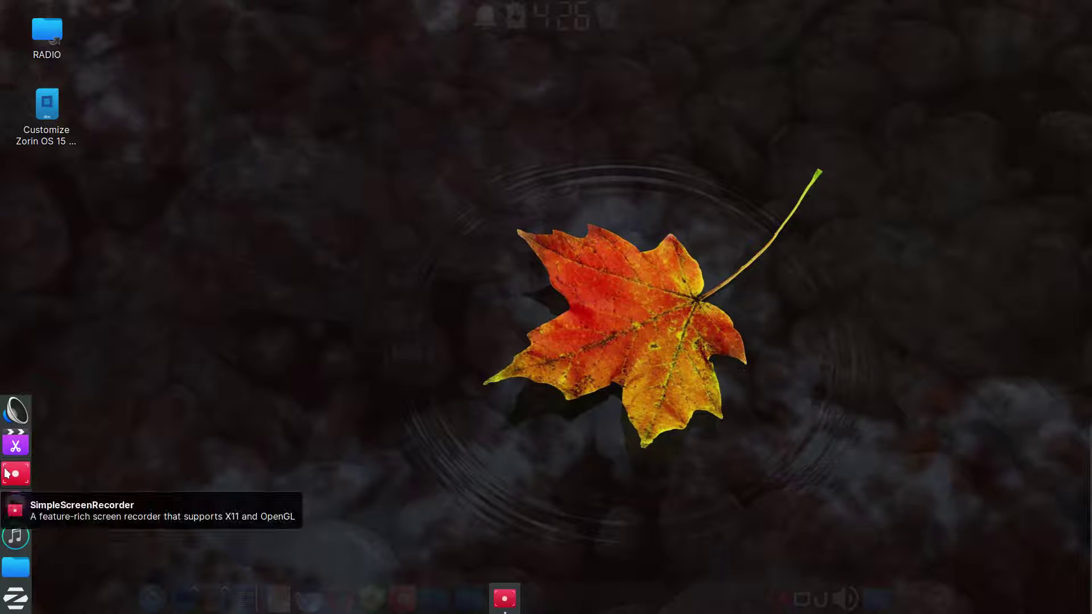
right_click(25, 400)
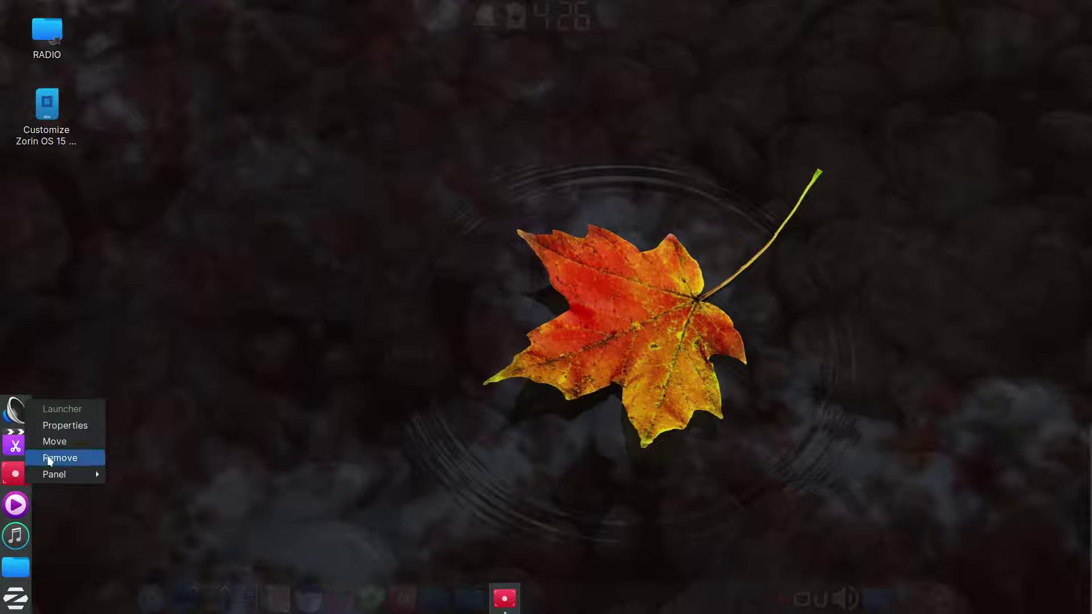
mouse_move(61, 476)
click(137, 490)
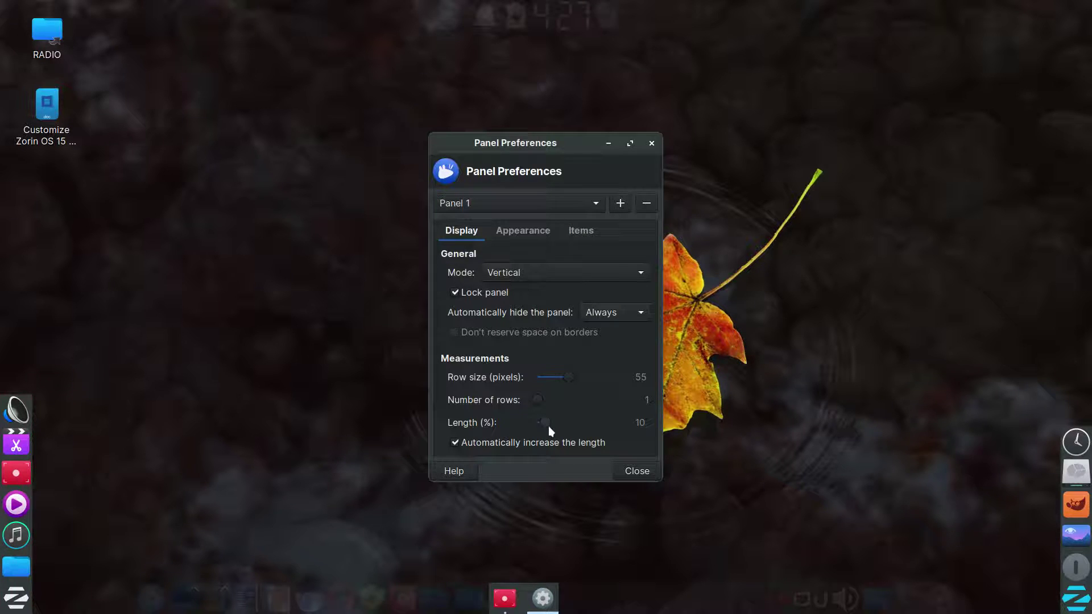
click(531, 233)
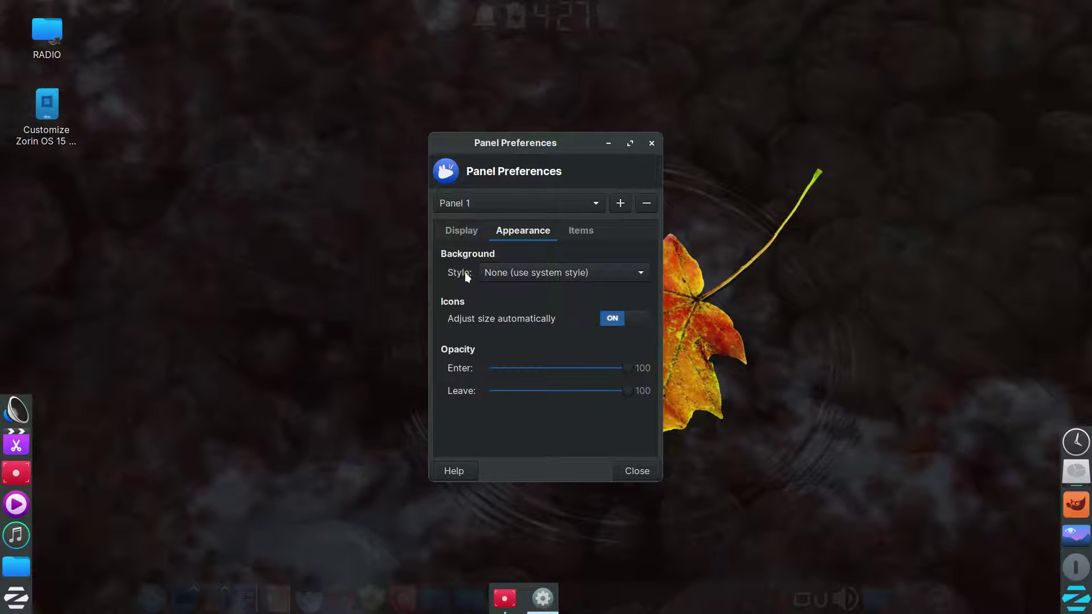
mouse_move(602, 609)
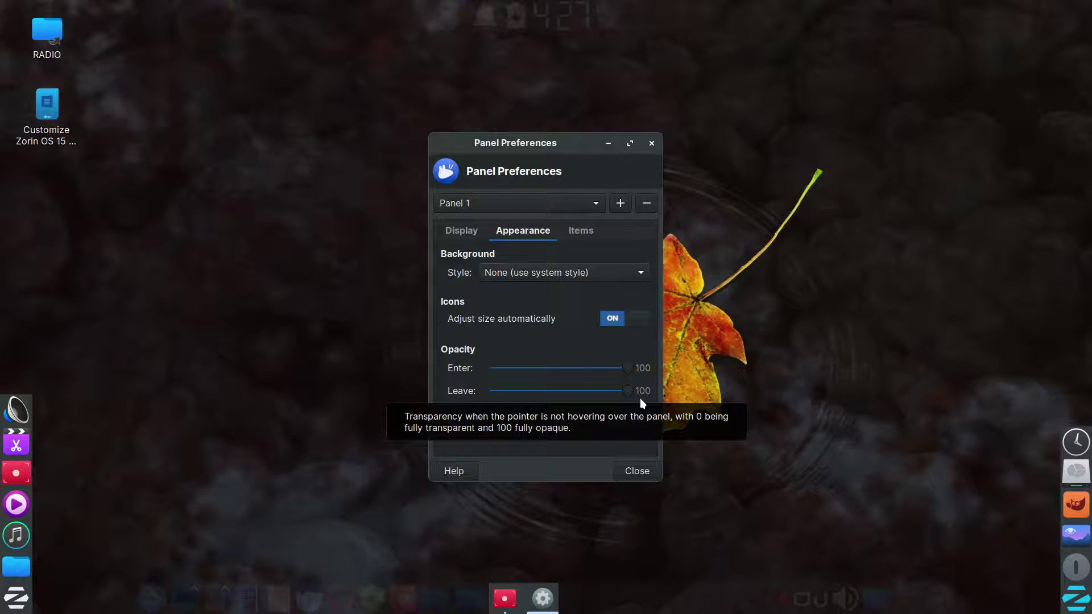
- Close the side panel's settings and open Panel Preferences for the bottom dock
click(645, 474)
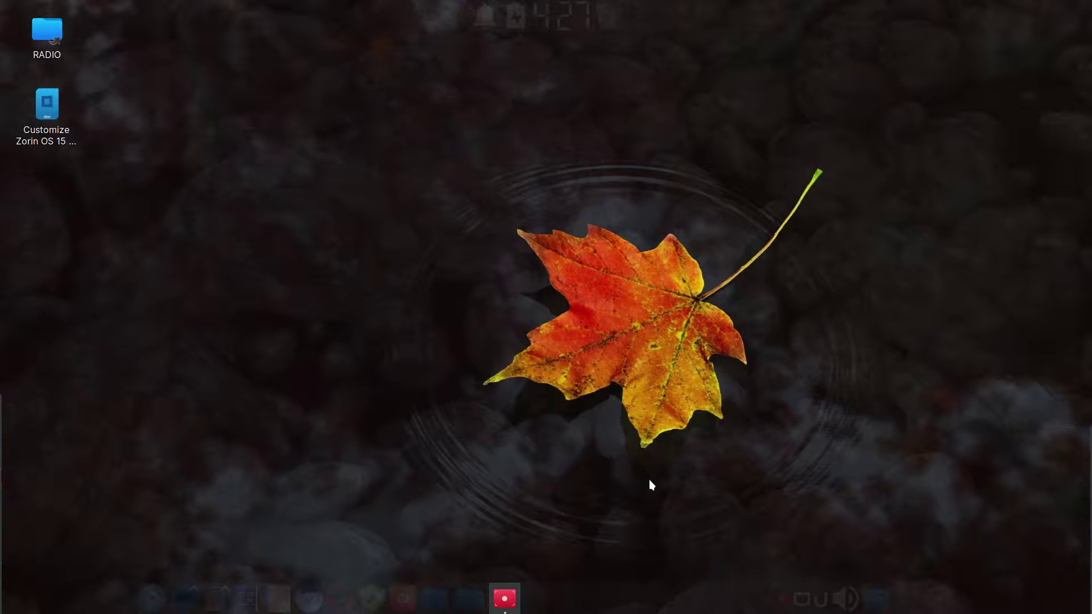
right_click(581, 593)
mouse_move(620, 586)
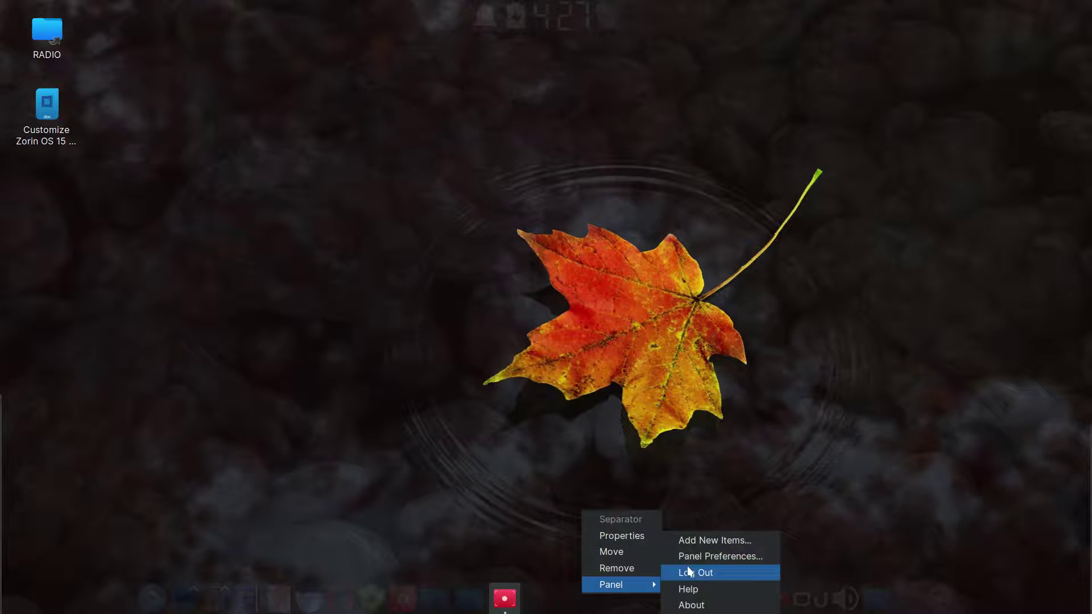
click(697, 556)
- Review the dock's items: launchers, Directory Menu, Places, DockbarX, Separator, Notification Area
click(582, 231)
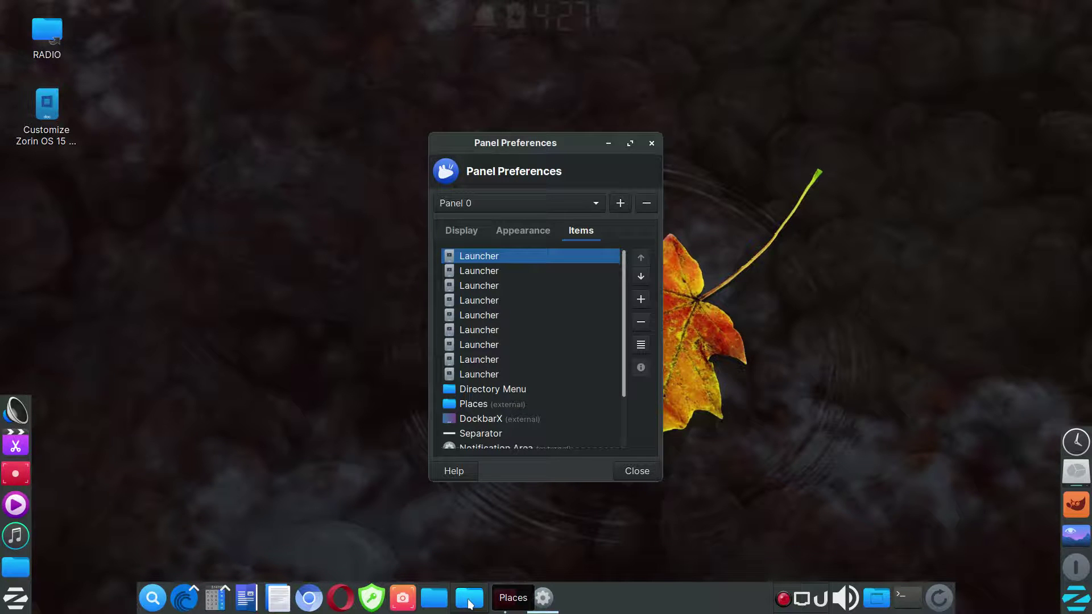
drag(470, 603, 504, 601)
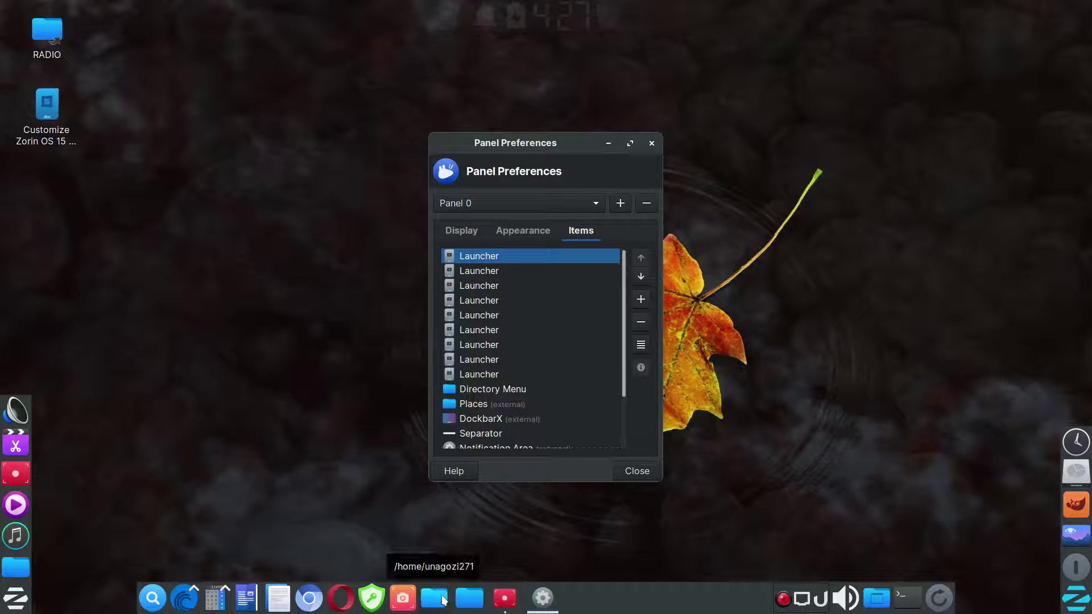
right_click(644, 592)
mouse_move(699, 584)
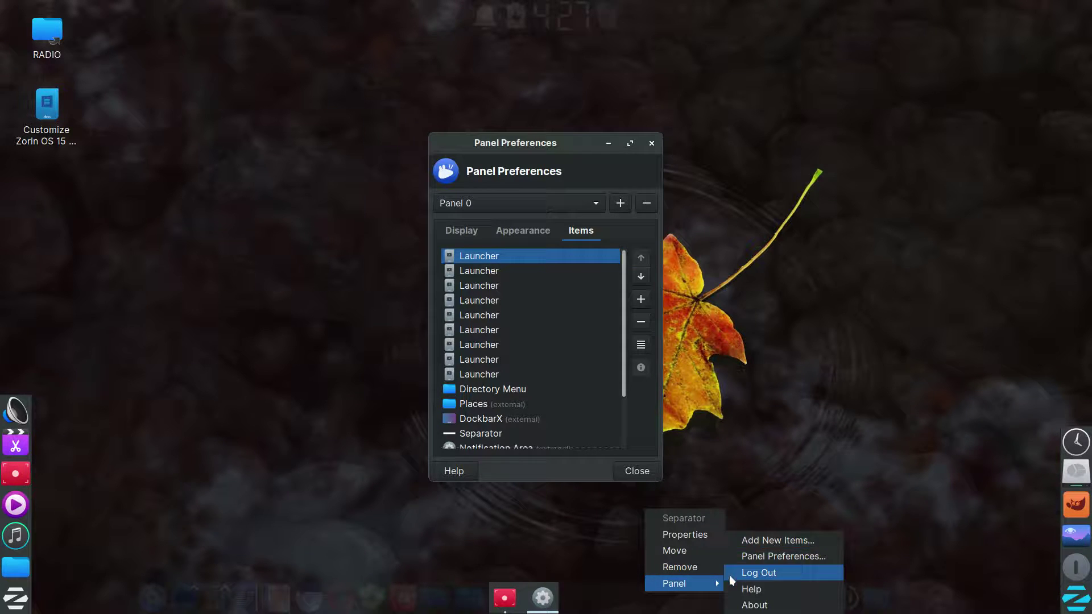
- Browse the Add New Items plugin list and close it without adding any plugin
click(756, 540)
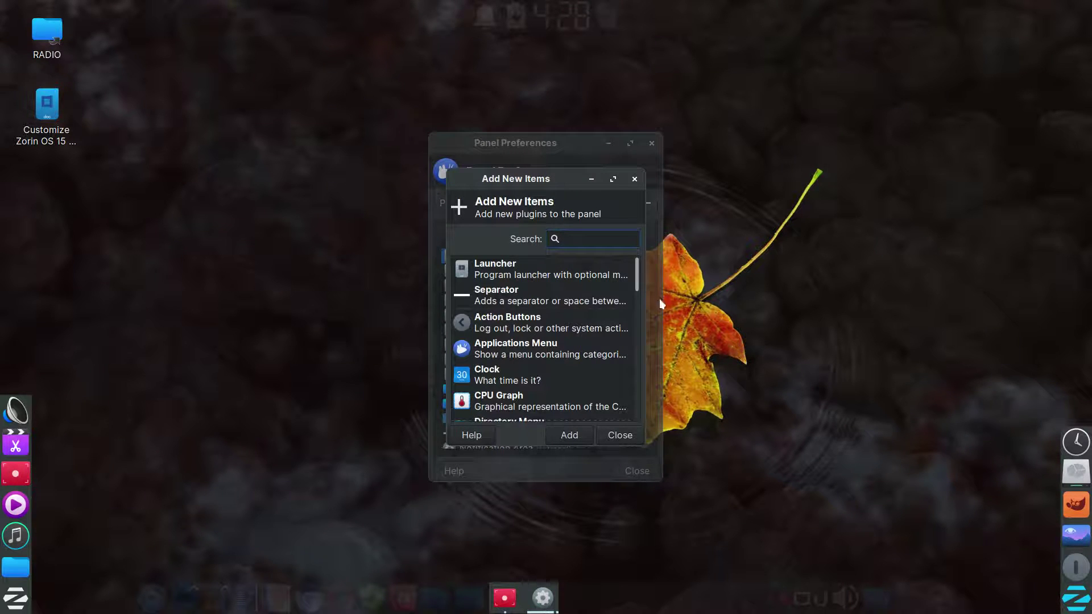
drag(636, 287, 633, 259)
scroll(583, 386, down, 3)
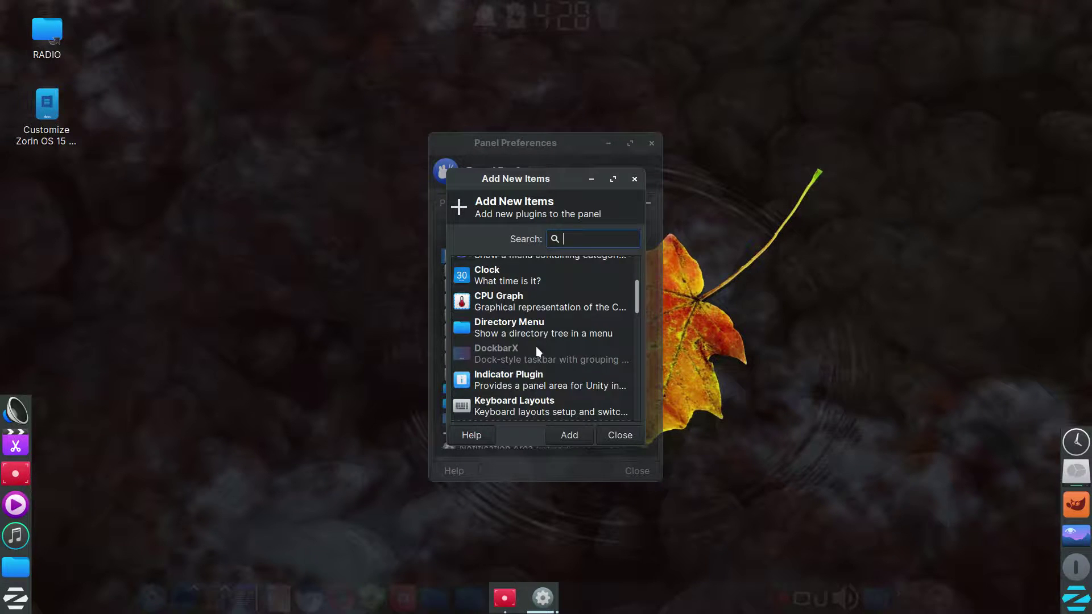
scroll(538, 353, down, 3)
scroll(545, 371, down, 4)
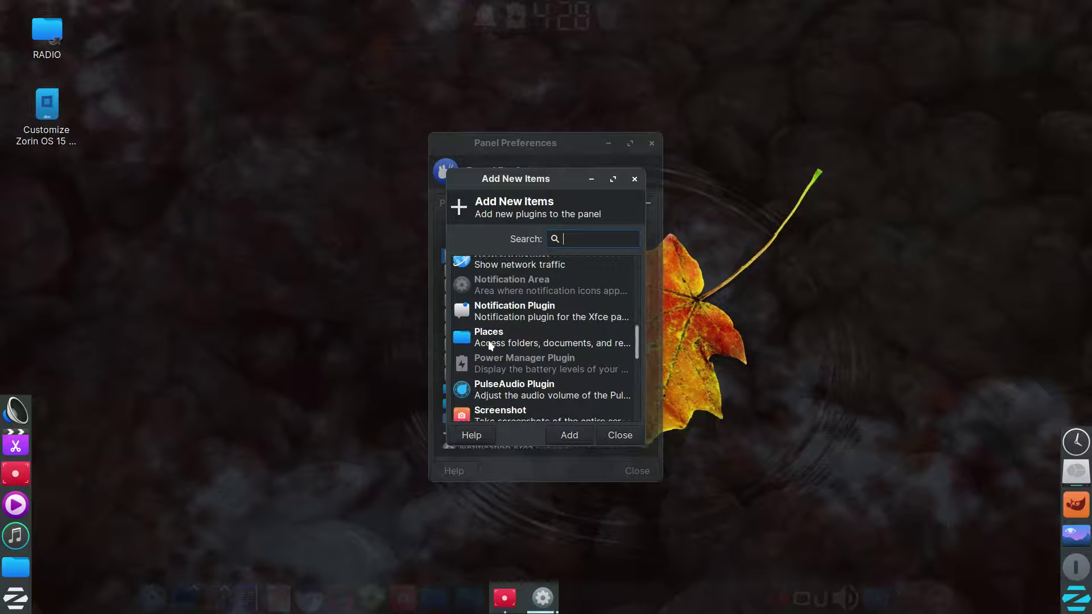
mouse_move(491, 600)
mouse_move(637, 357)
mouse_down()
mouse_move(629, 404)
mouse_move(630, 357)
mouse_up()
scroll(623, 376, up, 3)
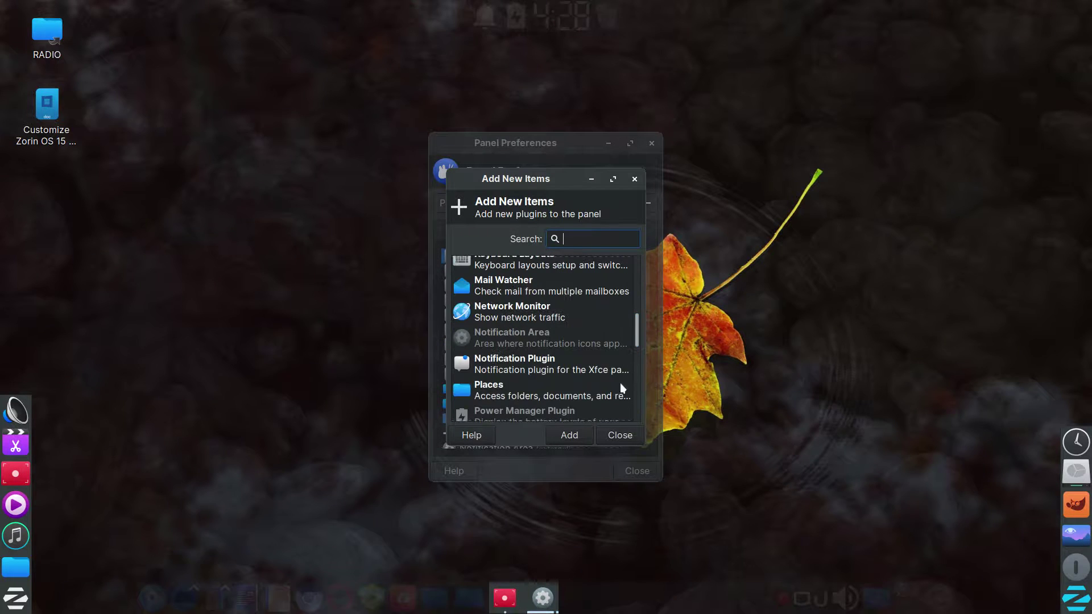
click(622, 434)
mouse_move(524, 594)
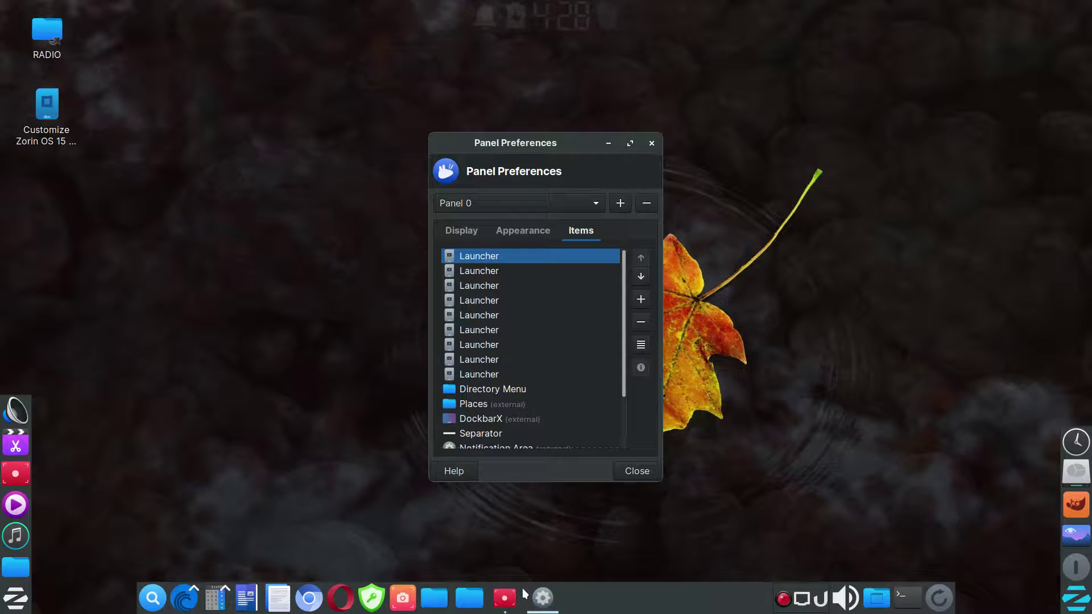
- Close the dock settings and open Properties of the Calculator launcher on the dock
click(636, 471)
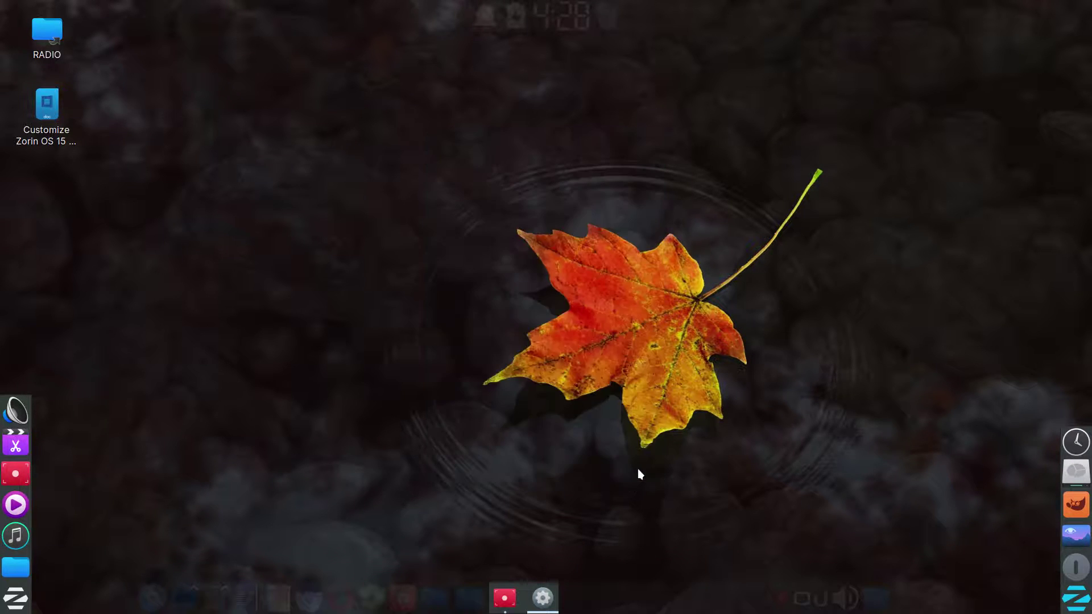
mouse_move(523, 603)
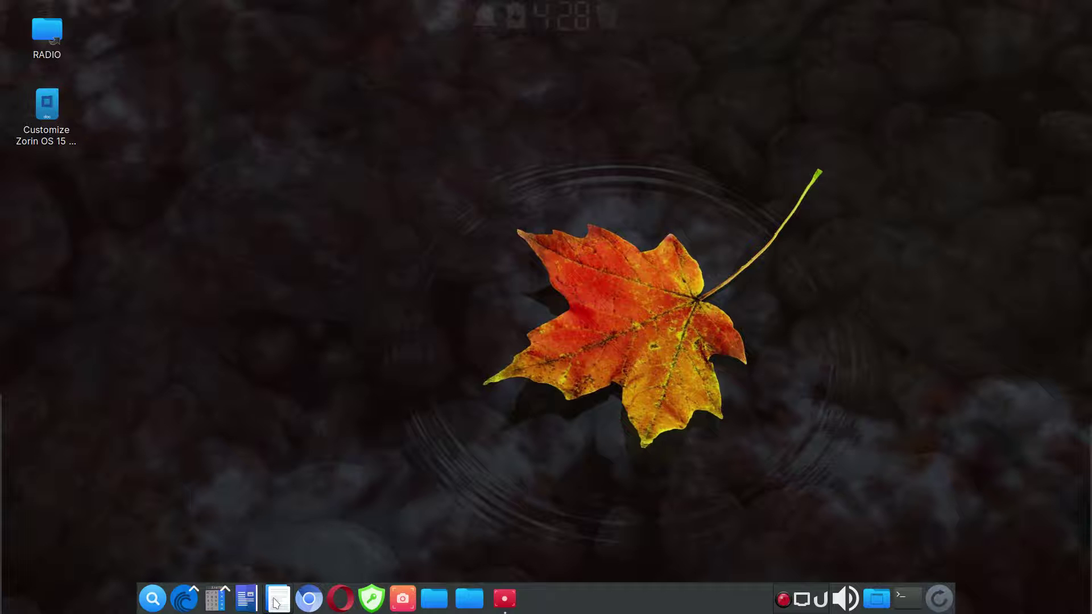
right_click(217, 602)
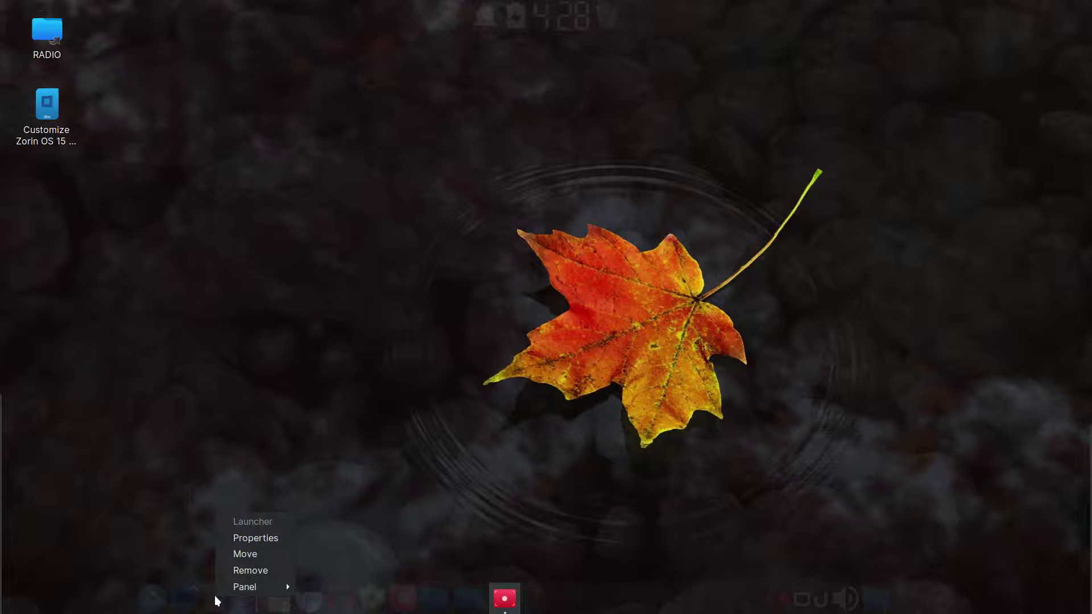
mouse_move(251, 595)
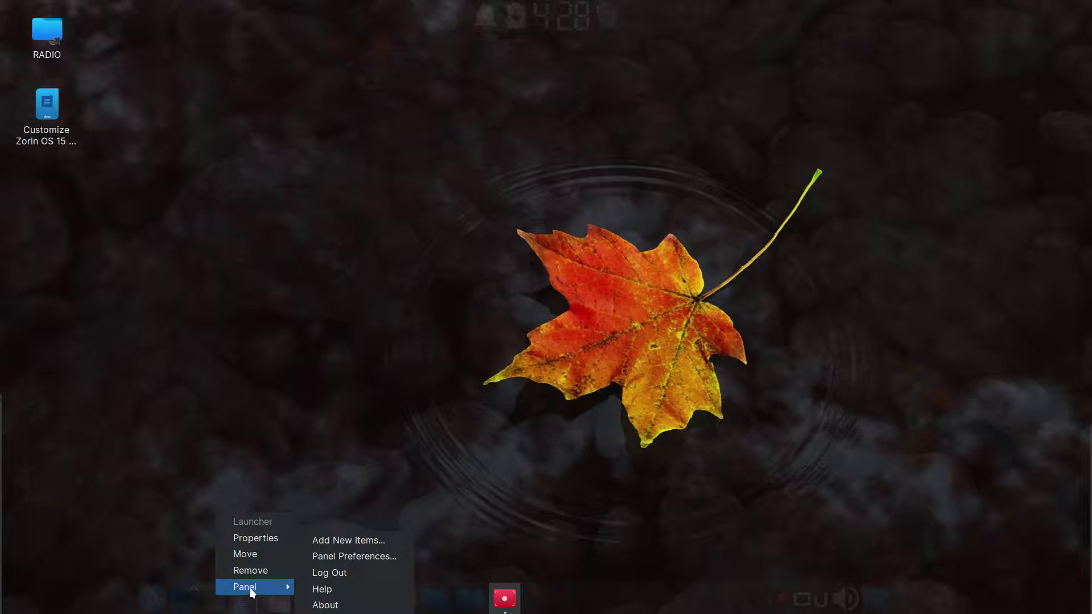
click(260, 540)
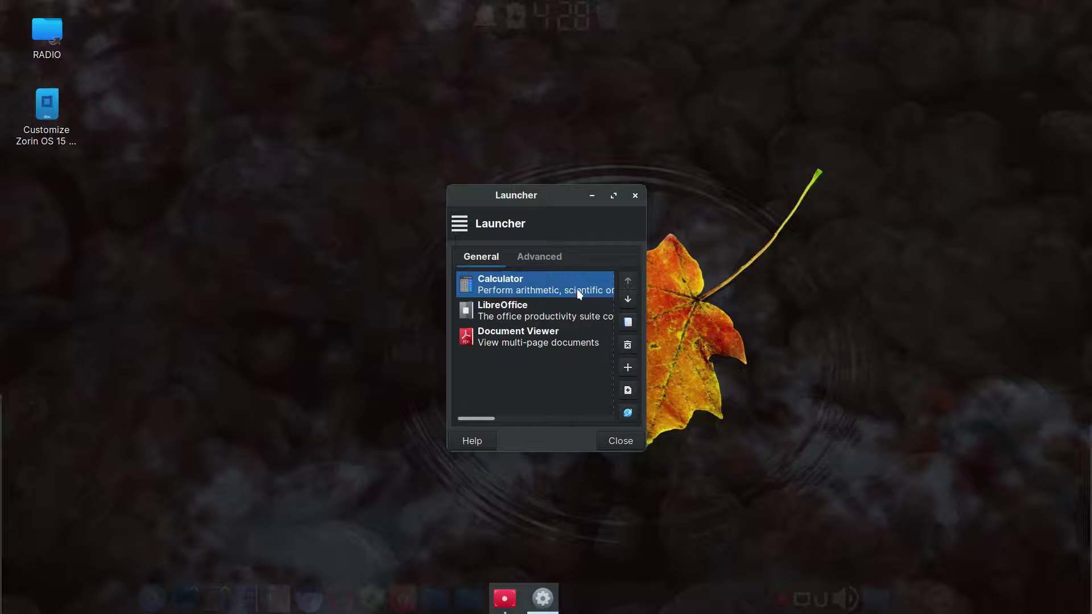
click(628, 367)
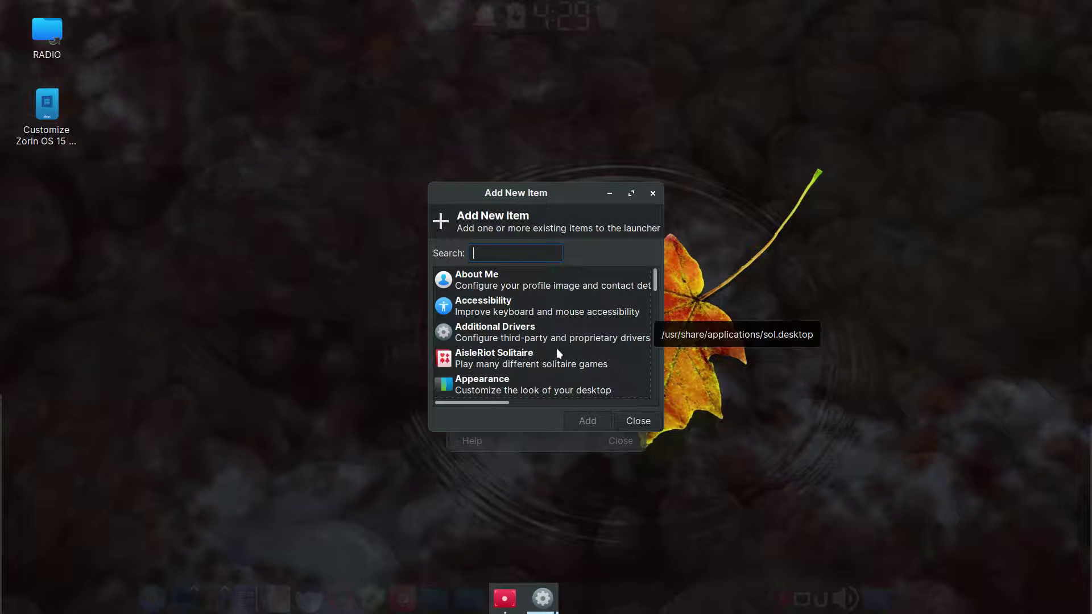
click(477, 310)
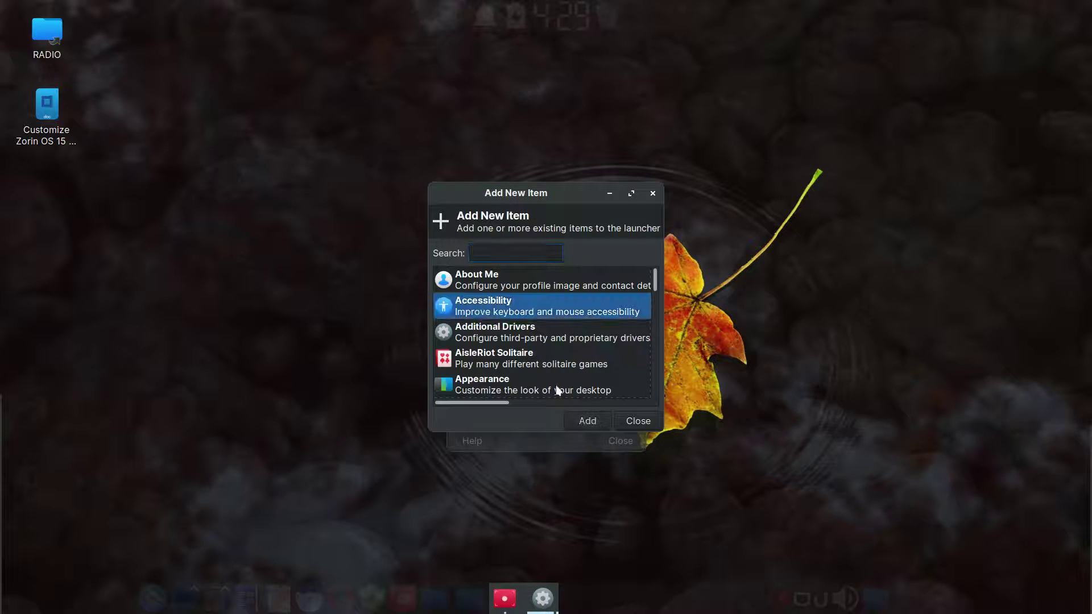
click(581, 419)
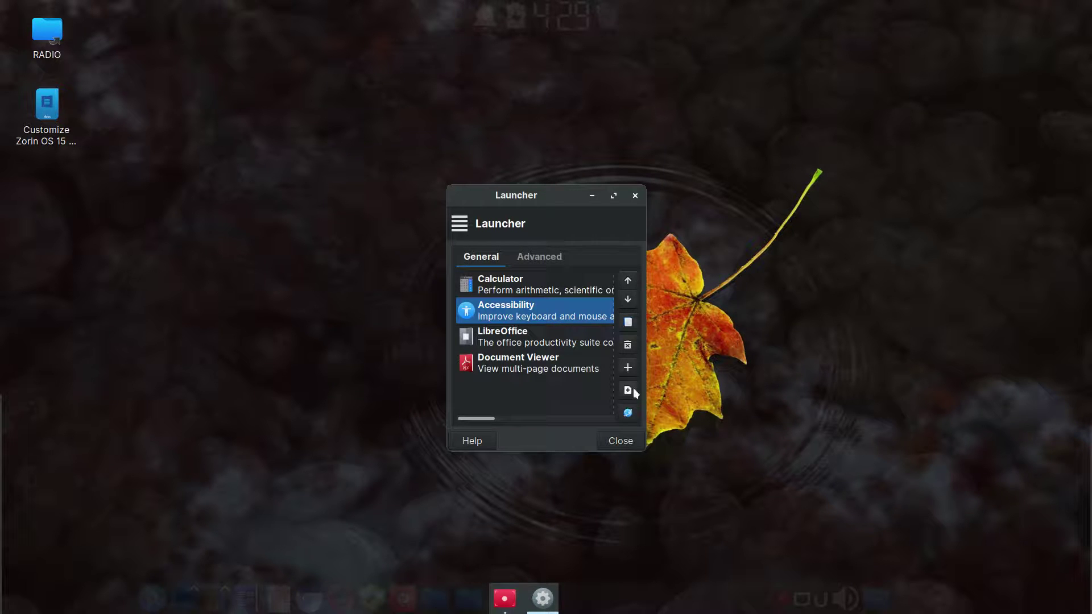
click(628, 346)
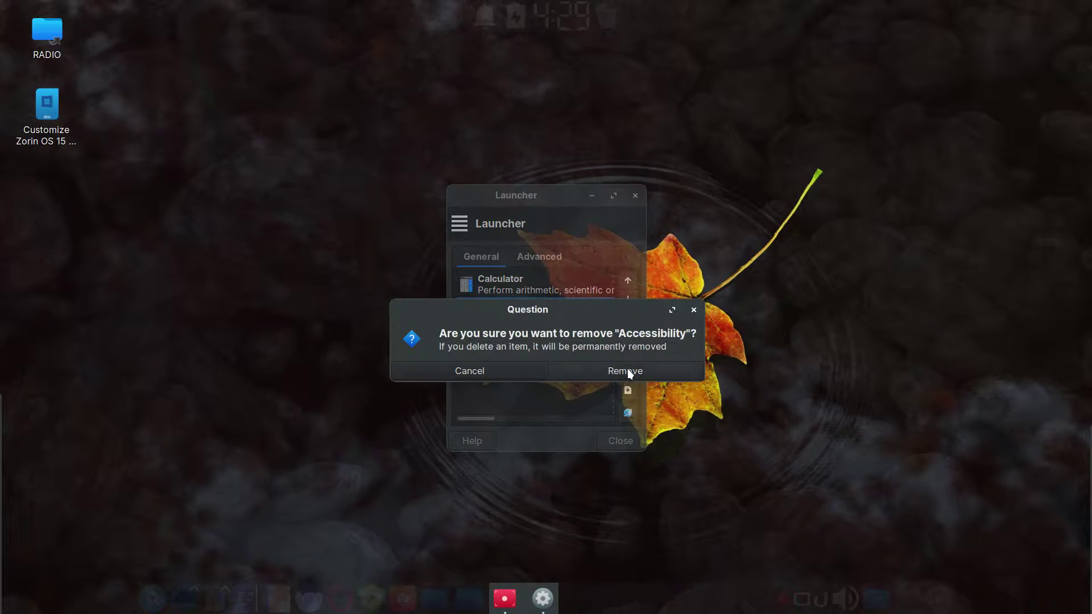
click(628, 370)
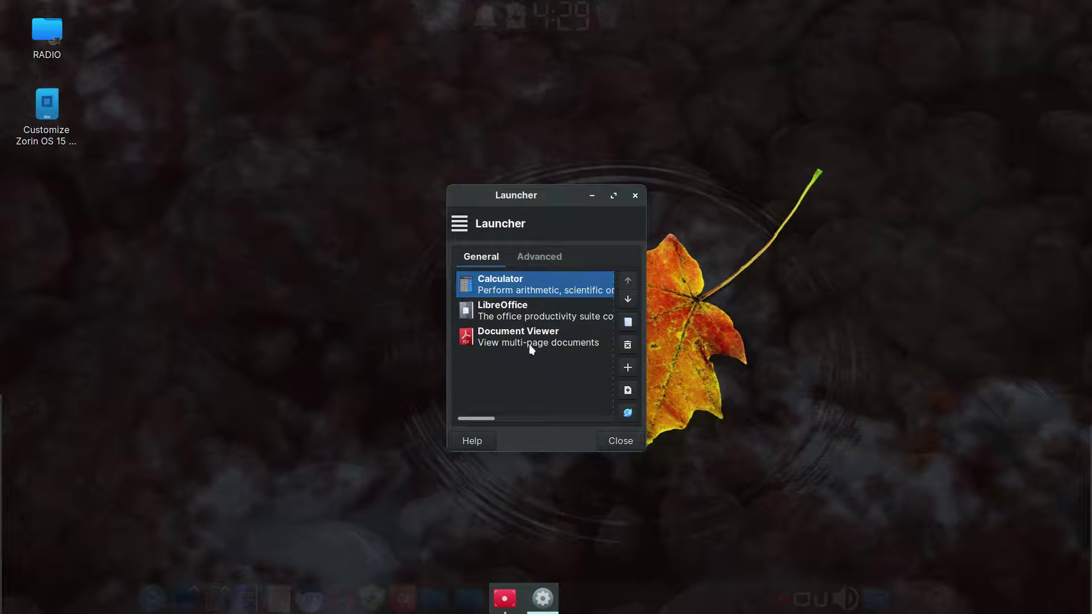
- Check the launcher's Advanced arrow button position, leave it at Inside Button, and close
click(539, 257)
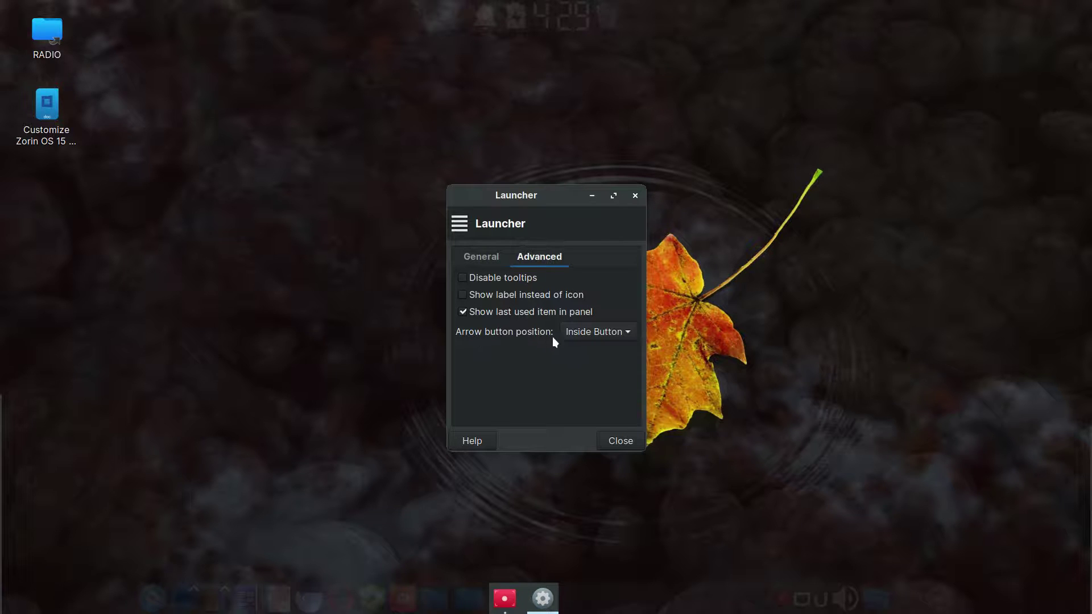
click(627, 331)
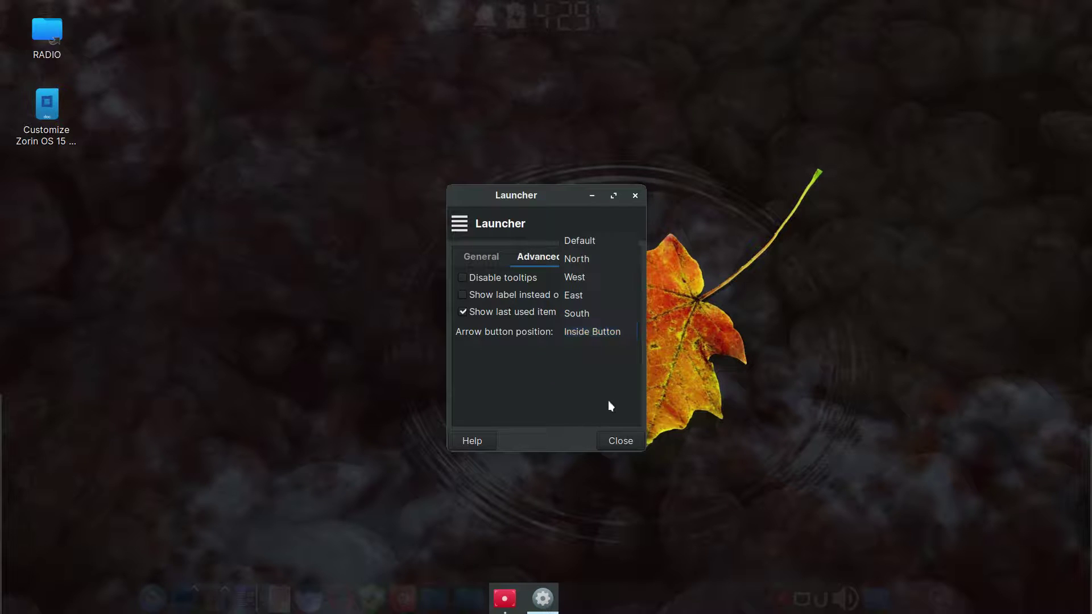
click(590, 443)
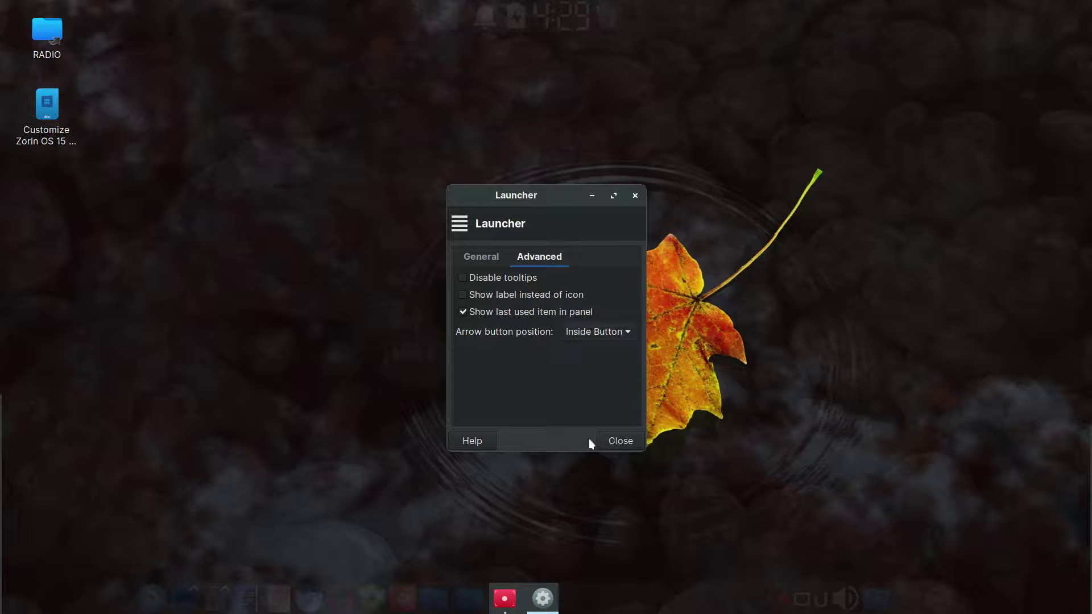
click(615, 443)
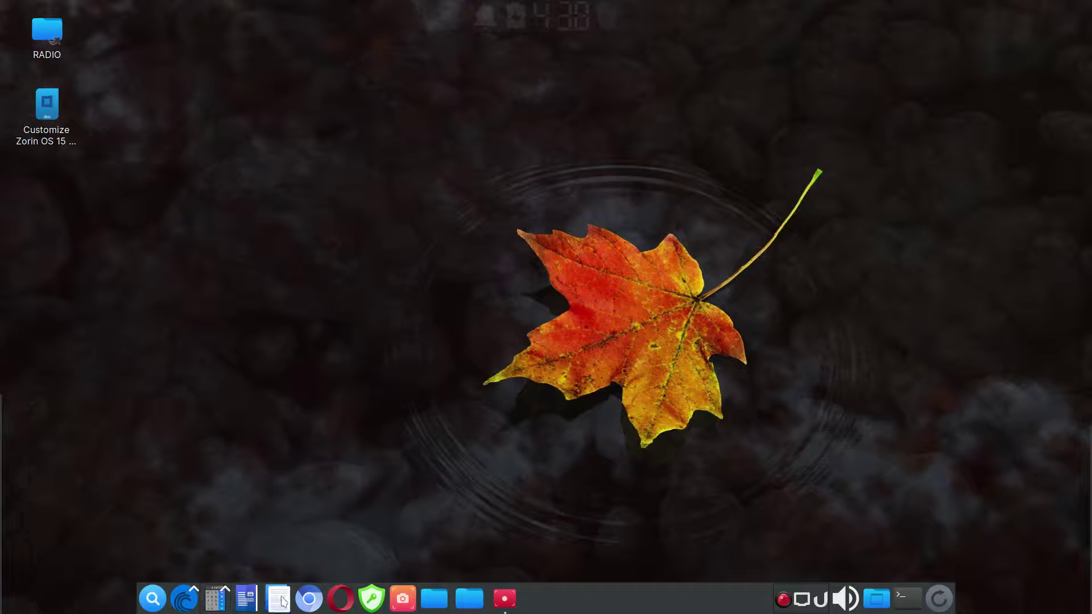
click(500, 602)
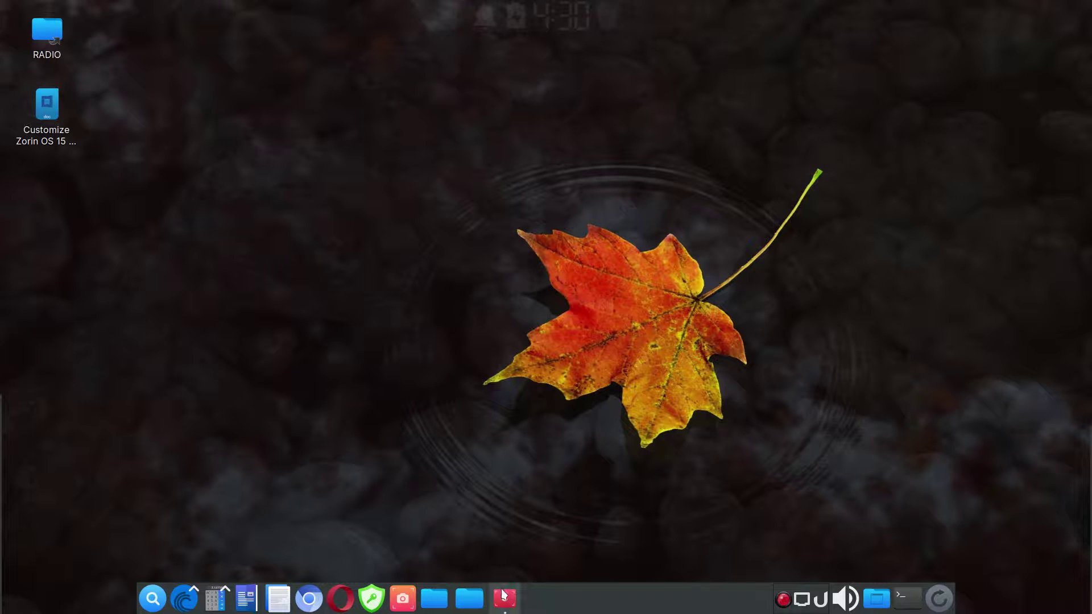
mouse_move(508, 608)
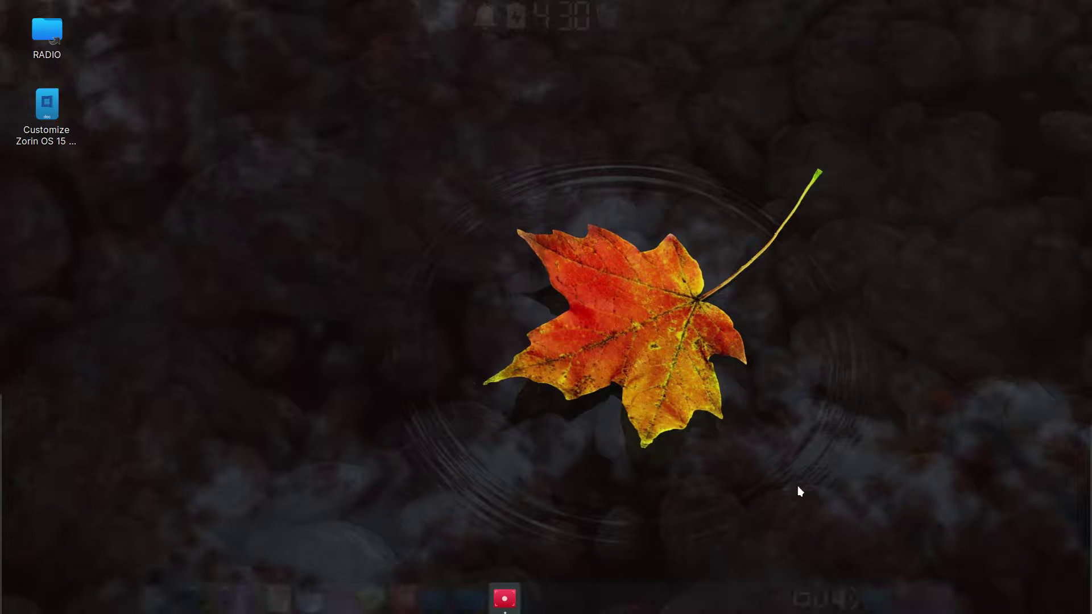
key(ctrl+space)
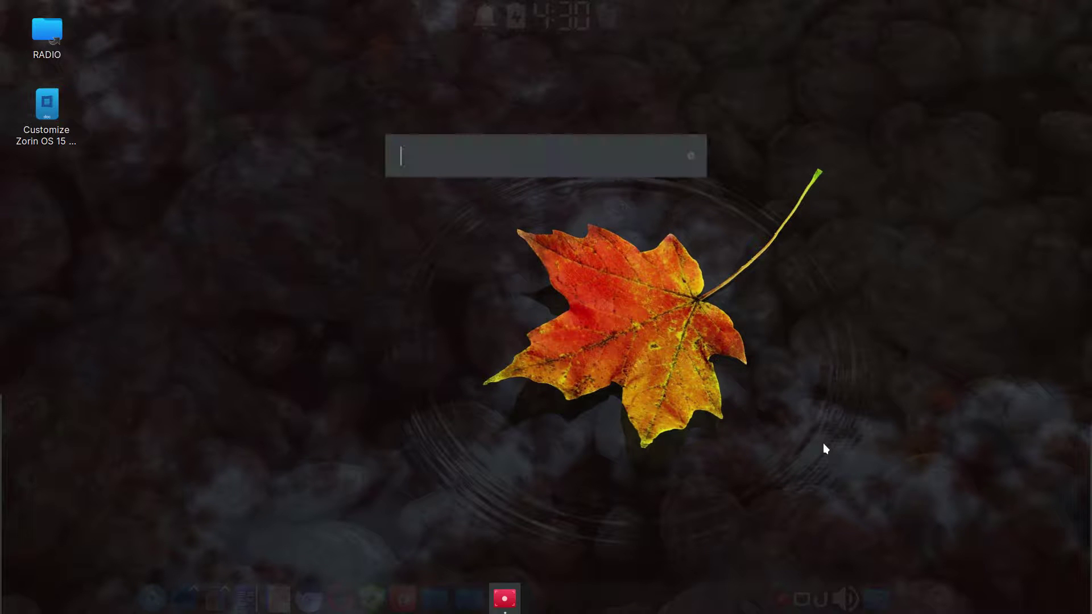
text(file)
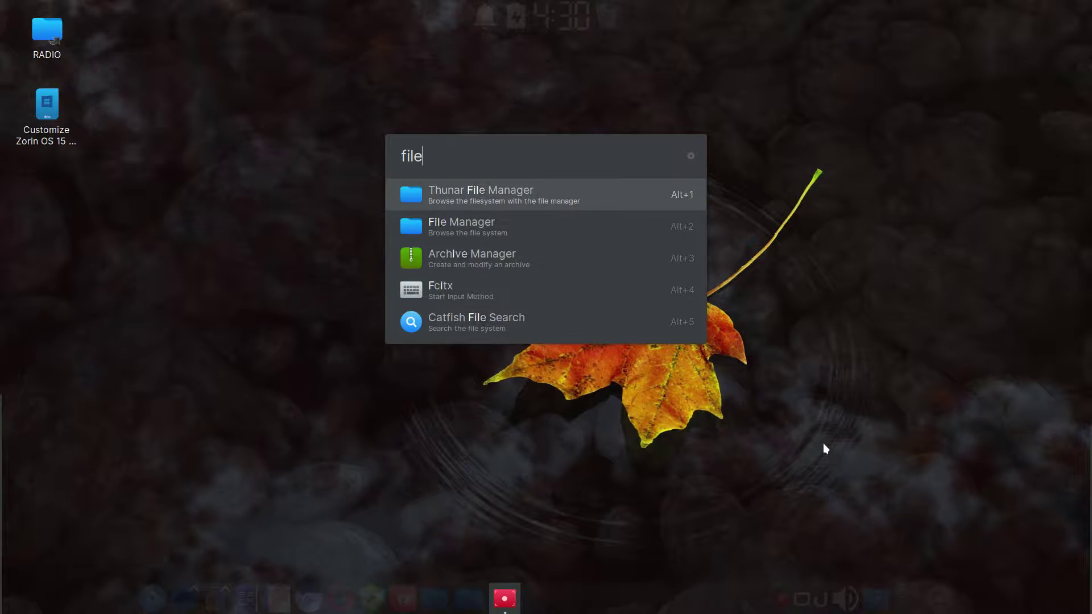
key(Return)
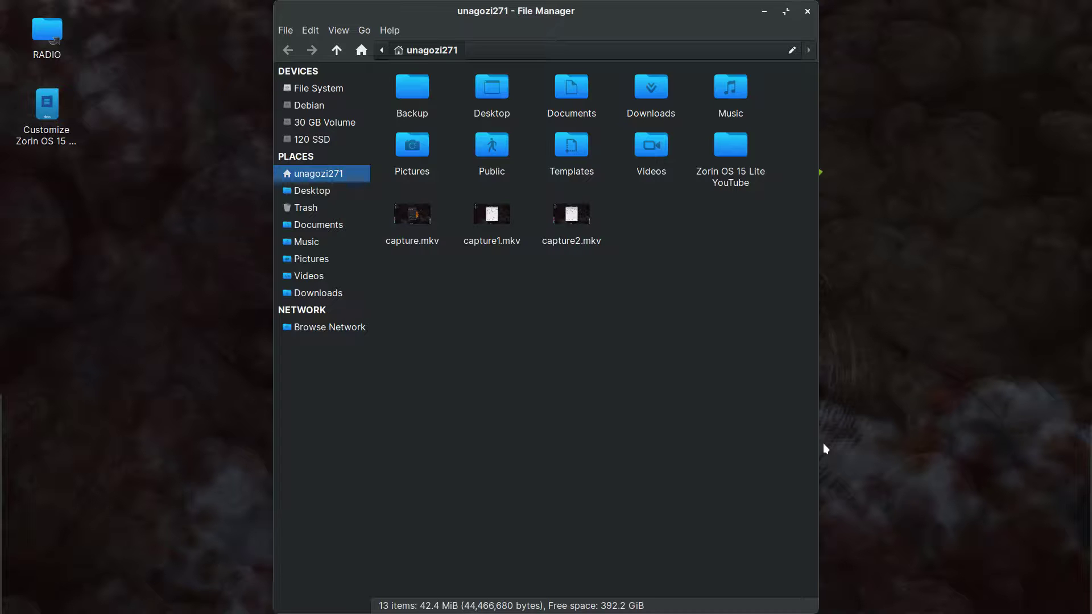
click(808, 12)
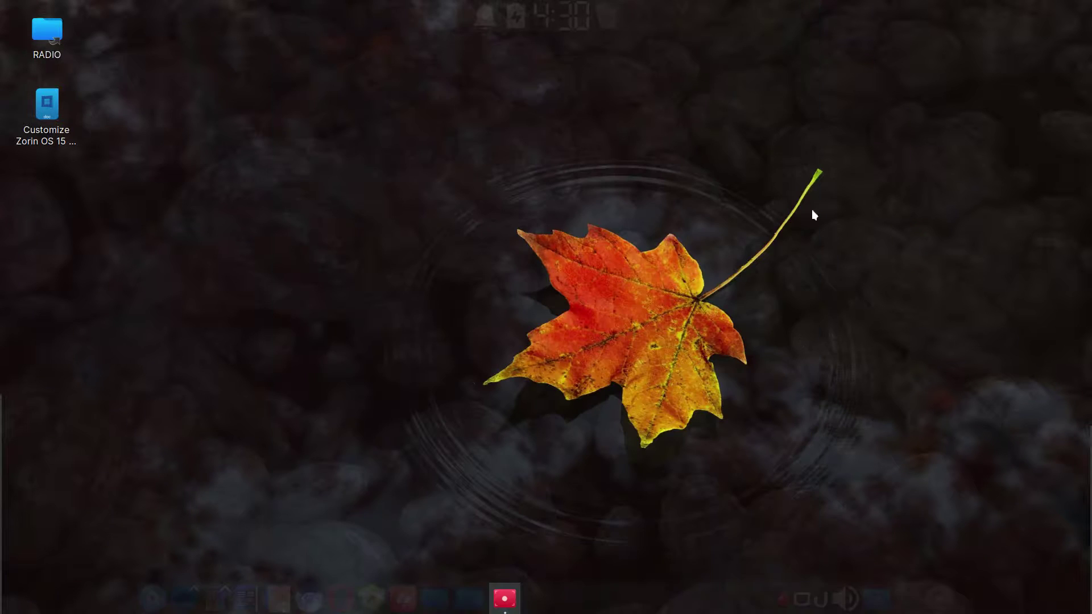
click(822, 599)
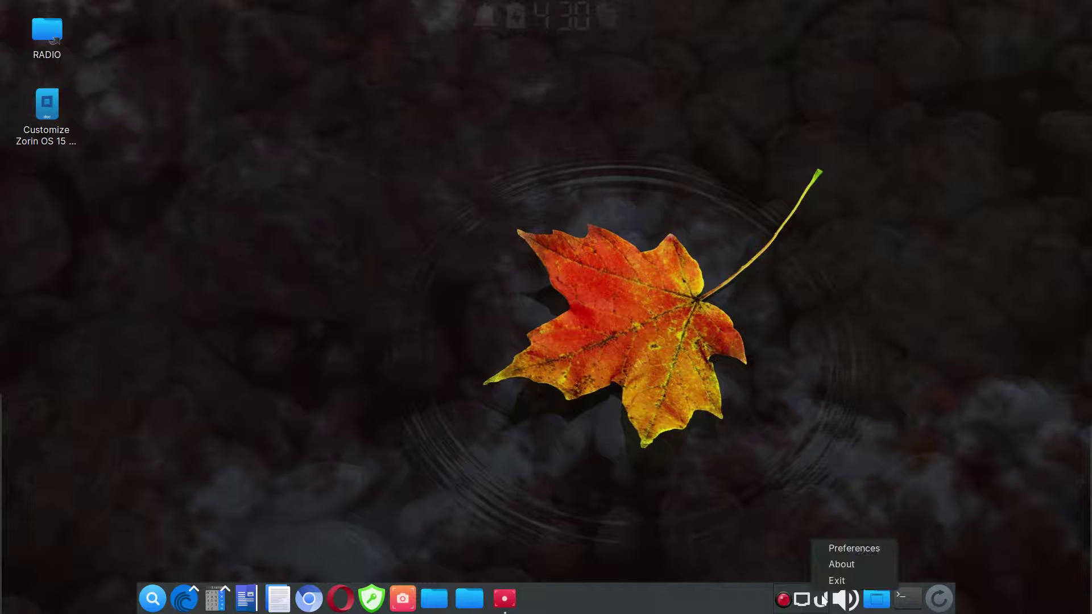
click(849, 552)
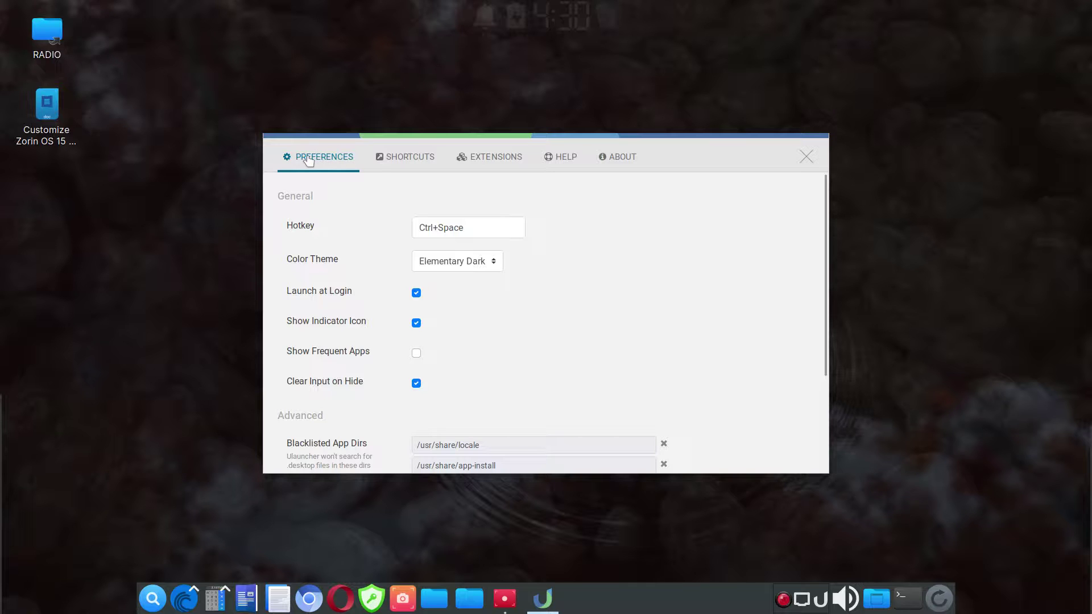
click(412, 162)
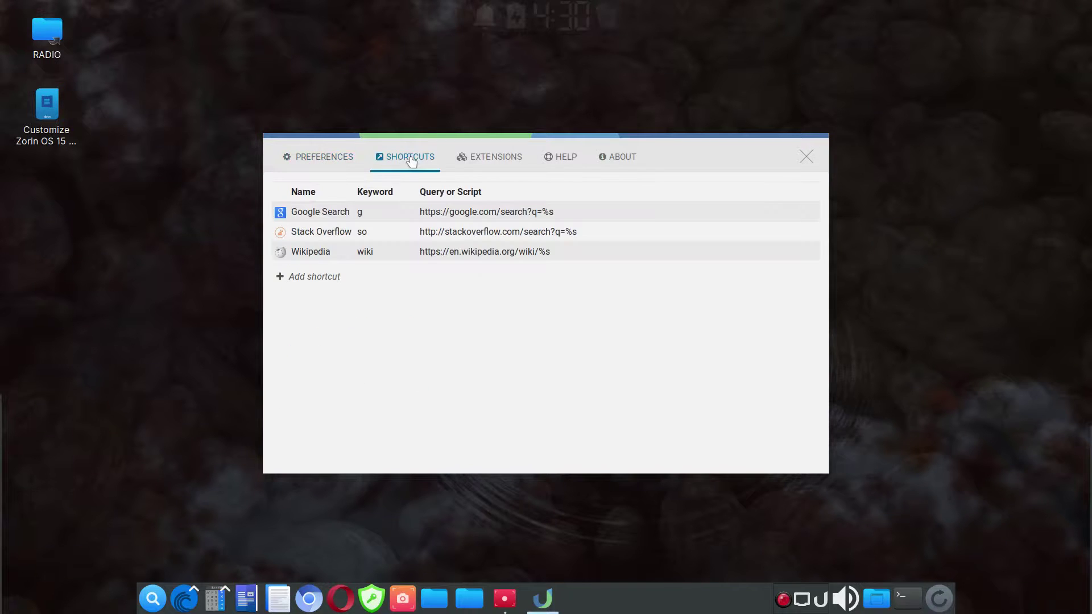
click(493, 161)
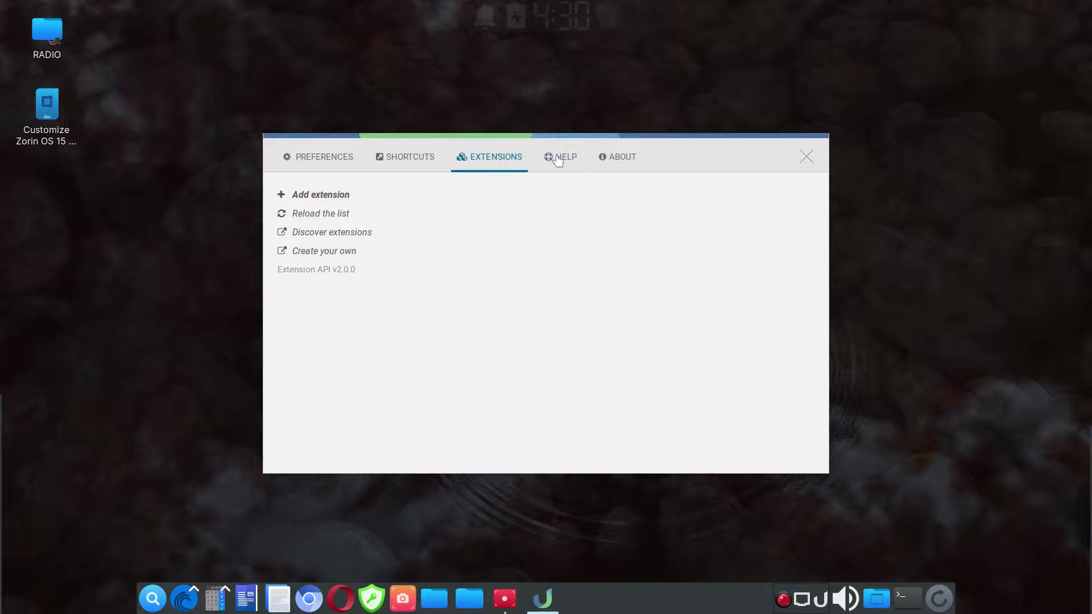
click(621, 162)
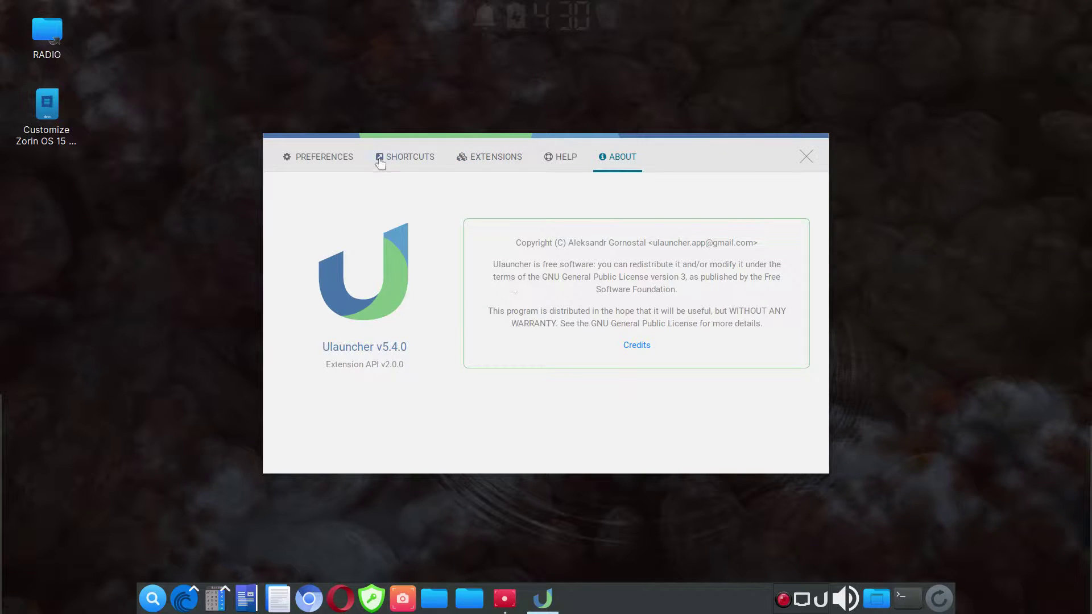
click(342, 161)
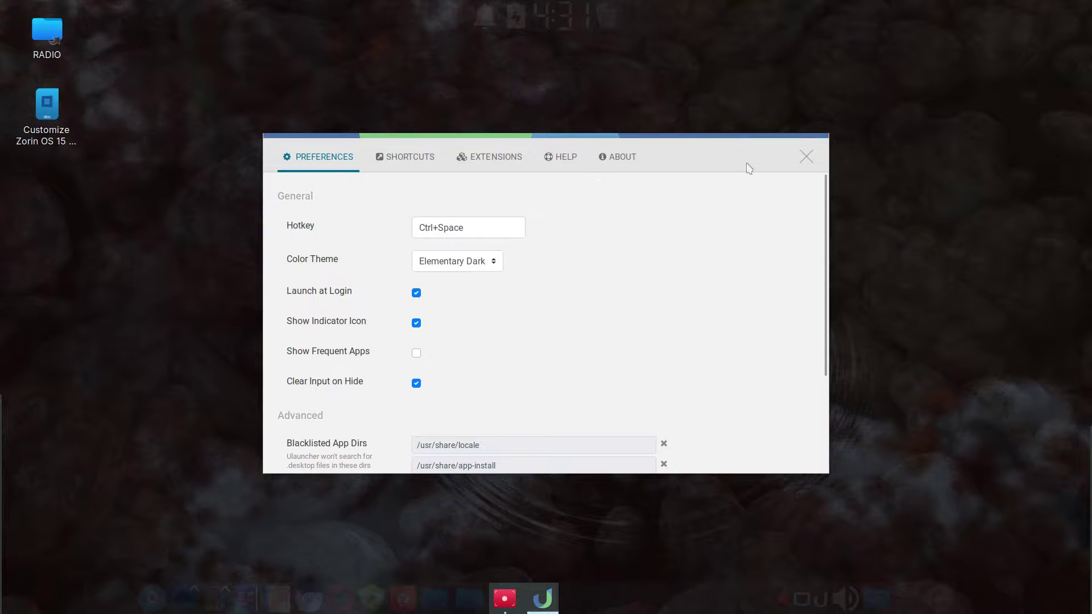
click(806, 158)
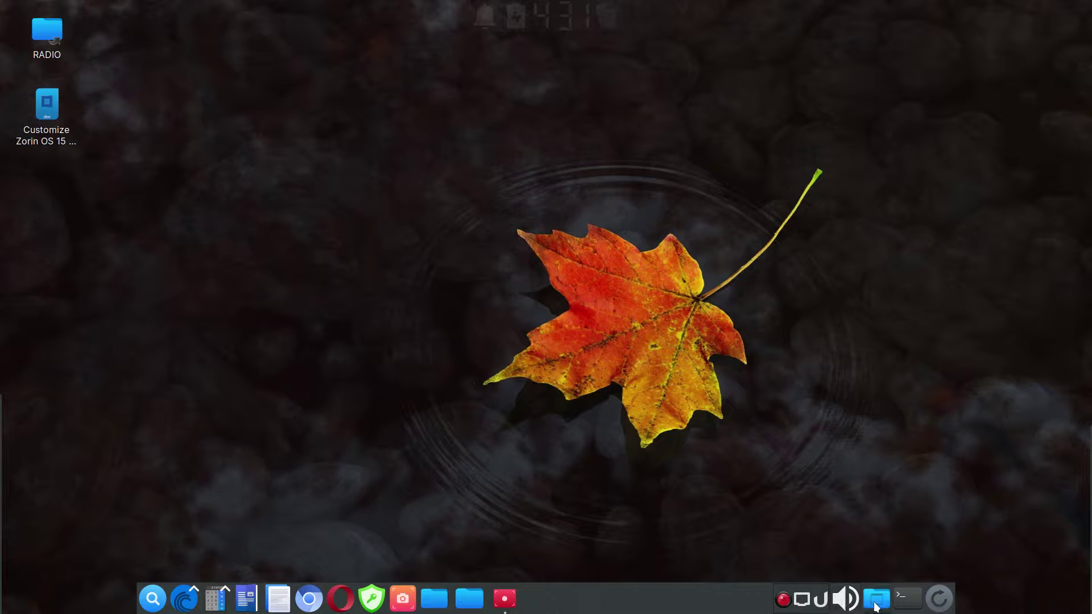
mouse_move(1089, 609)
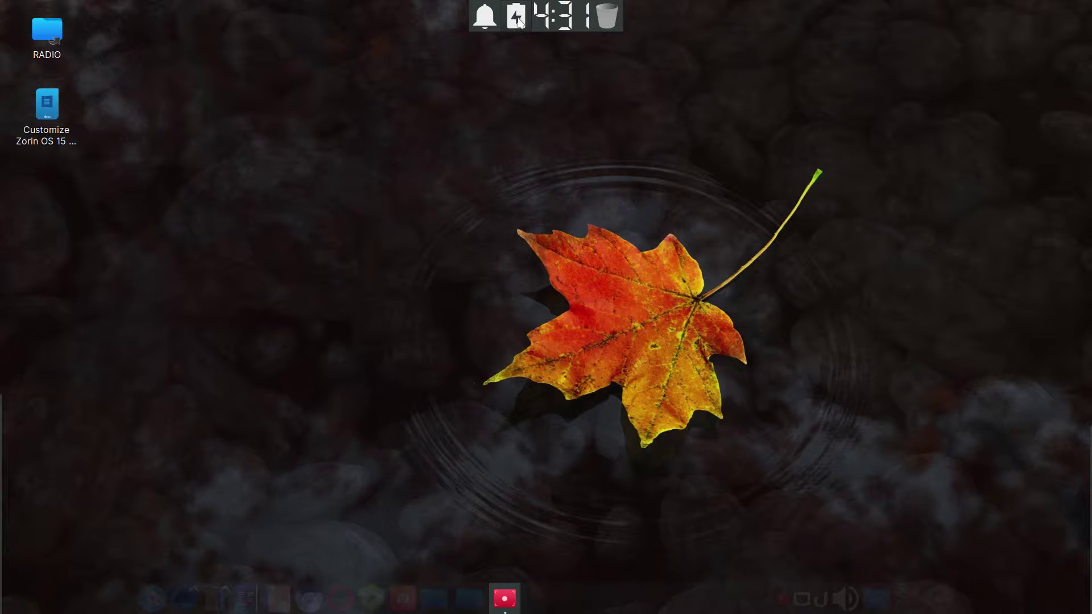
click(563, 20)
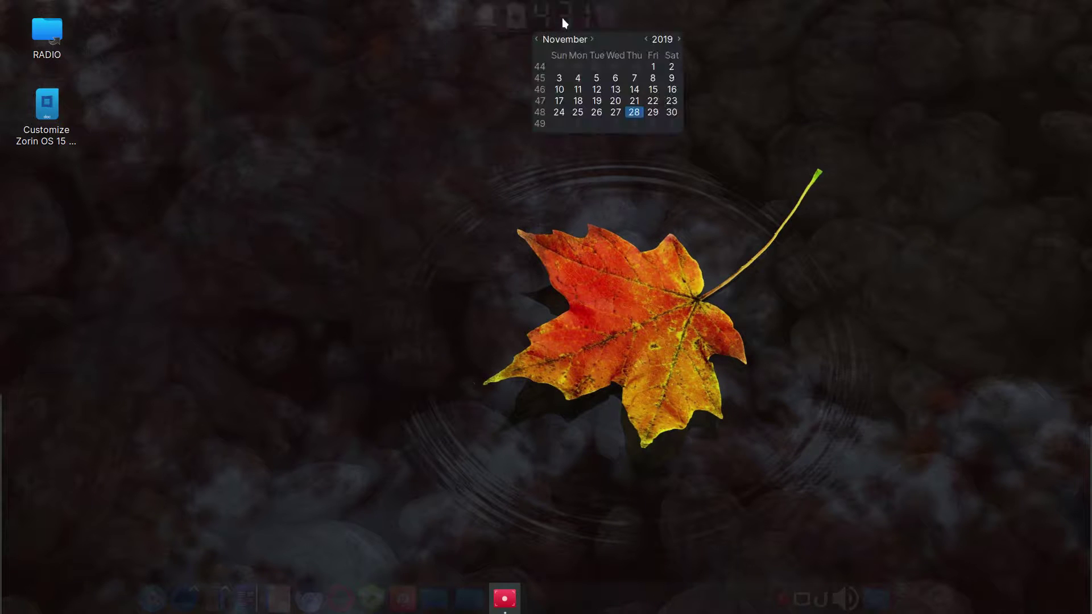
click(507, 47)
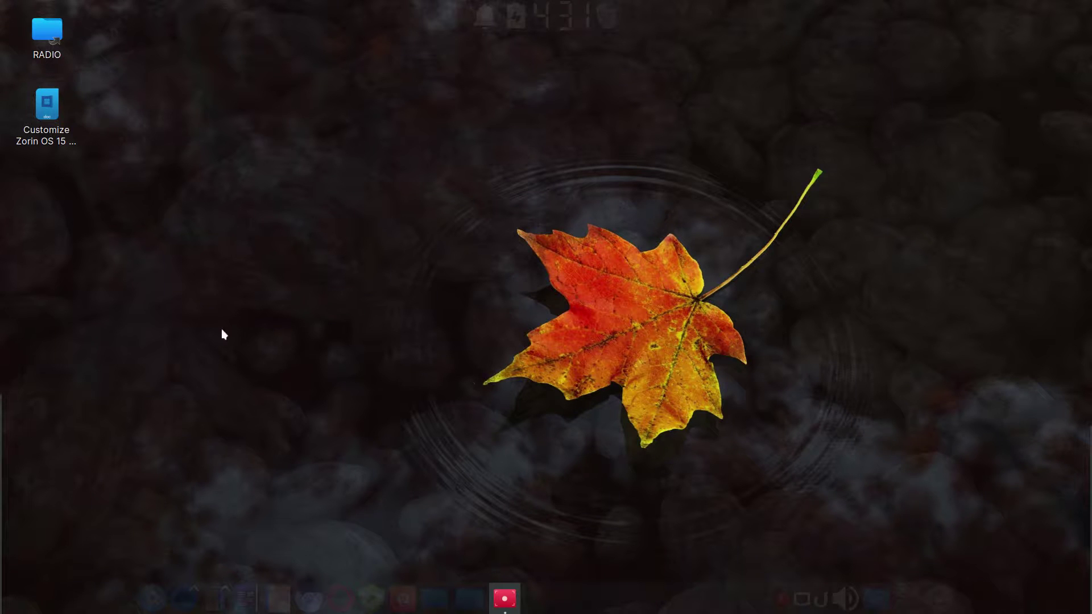
- Open Customize Zorin OS 15 Lite.odt from the desktop in LibreOffice Writer
double_click(56, 137)
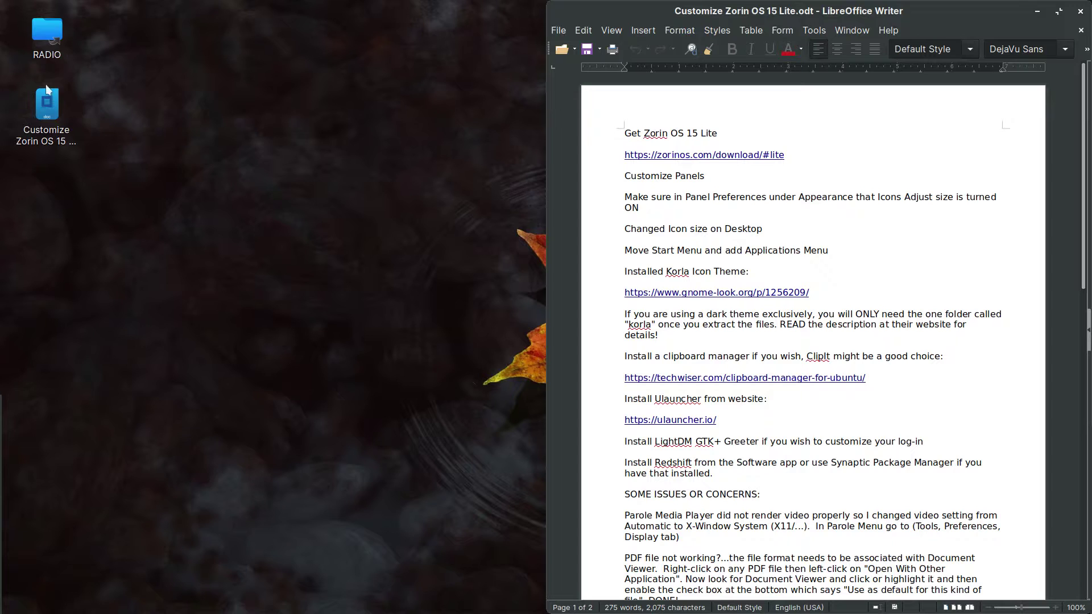
right_click(176, 124)
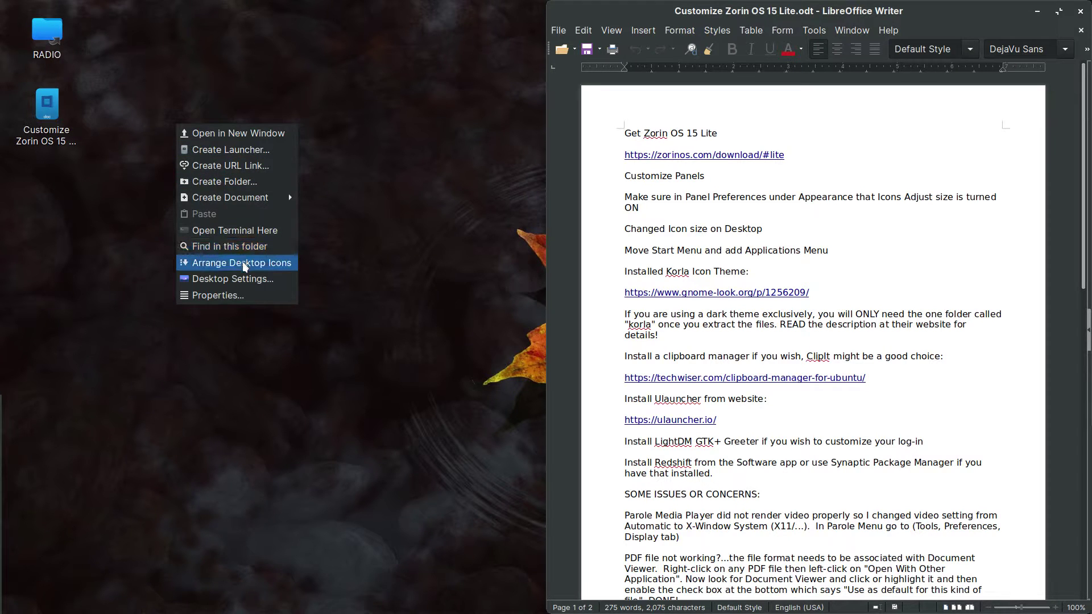
click(242, 278)
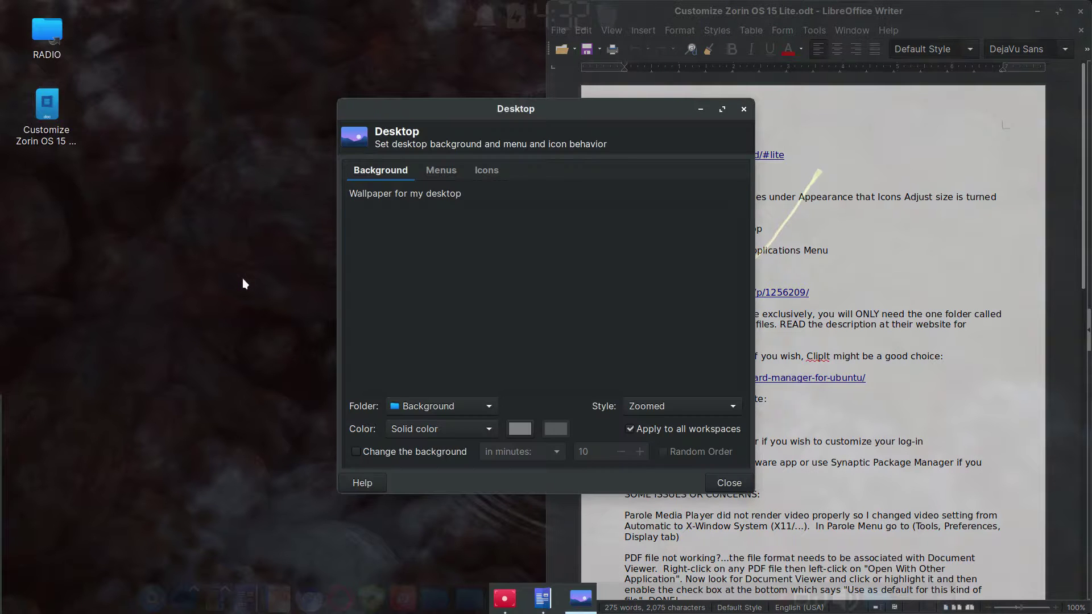
click(495, 178)
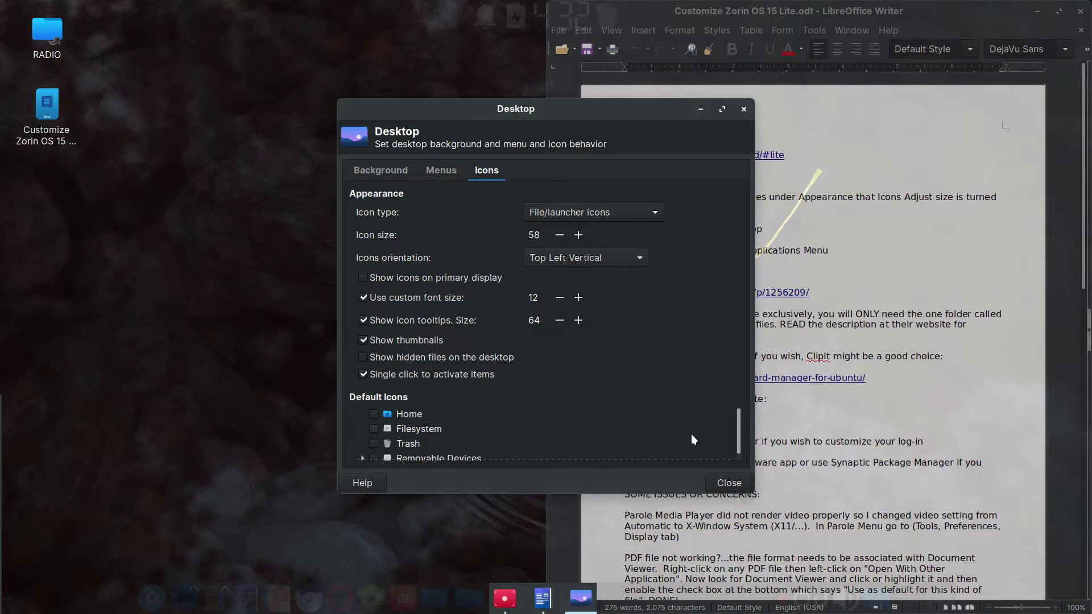
drag(741, 430, 736, 446)
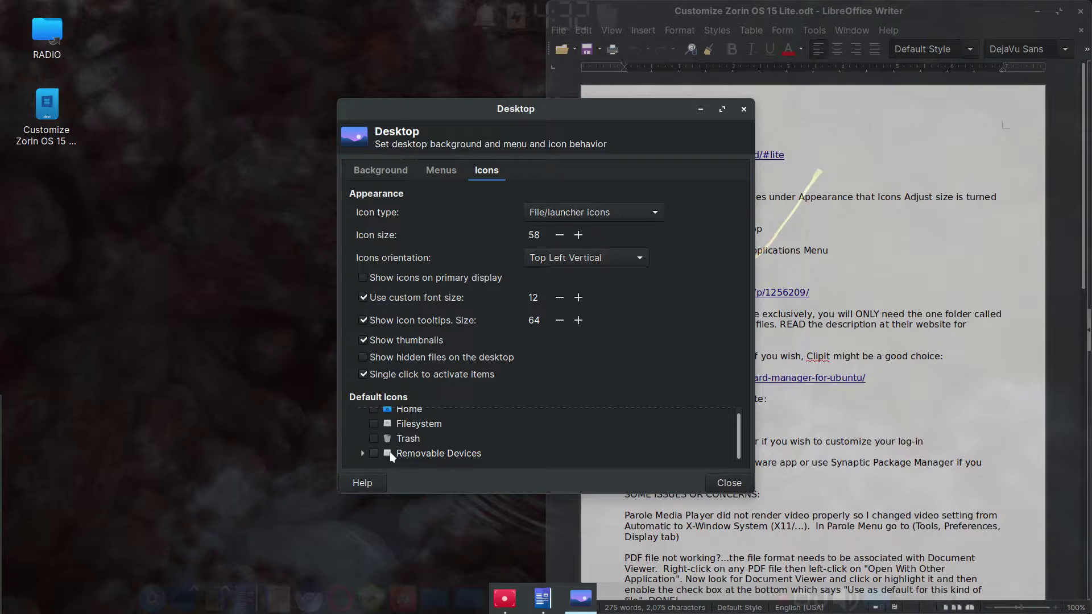
scroll(381, 434, up, 1)
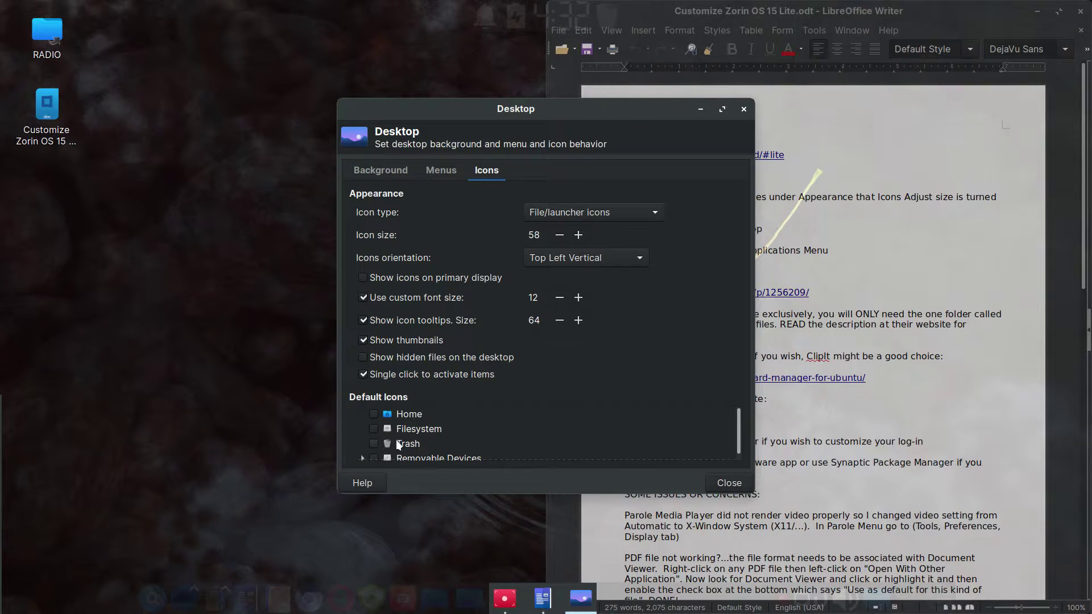
click(722, 483)
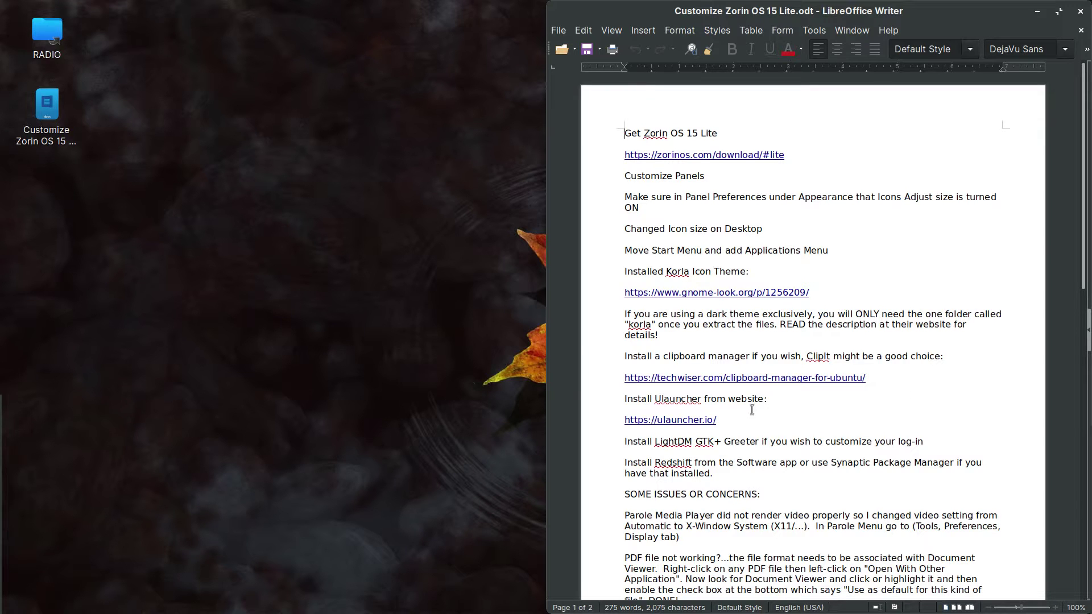
scroll(871, 432, down, 2)
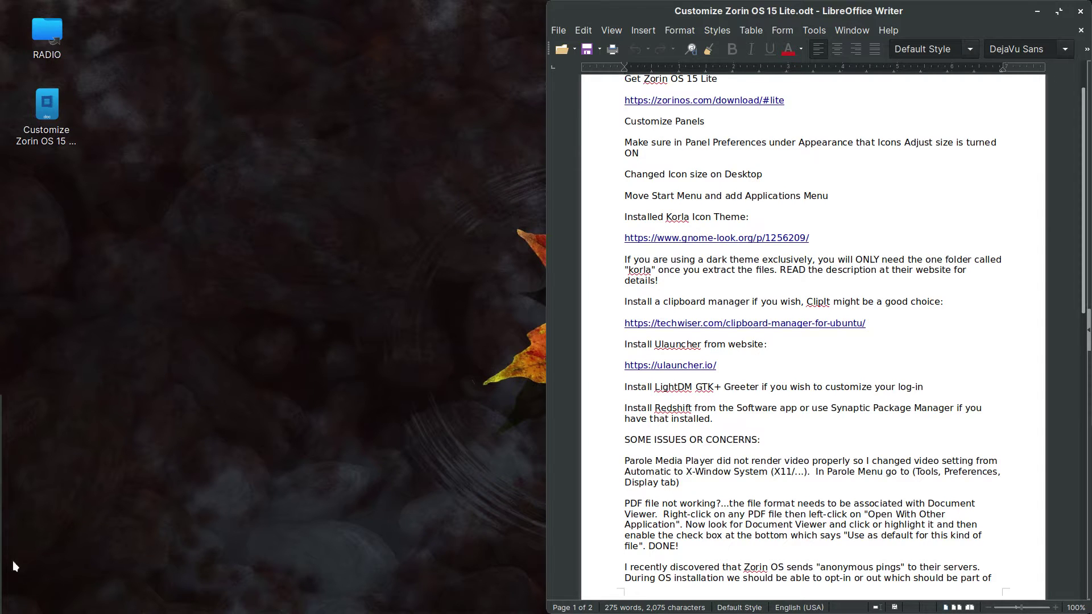
click(14, 599)
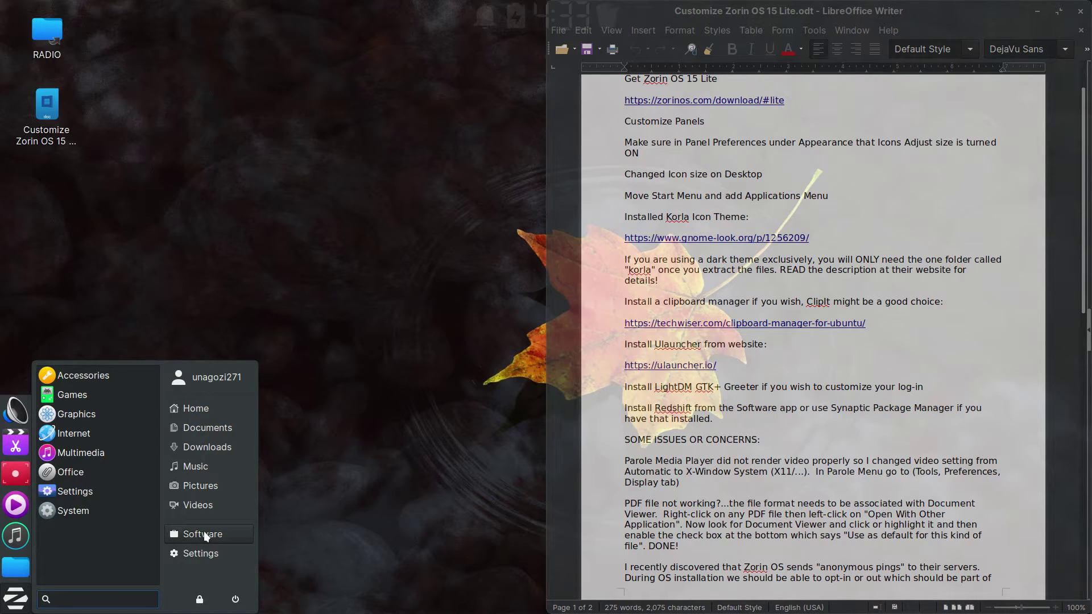
click(102, 515)
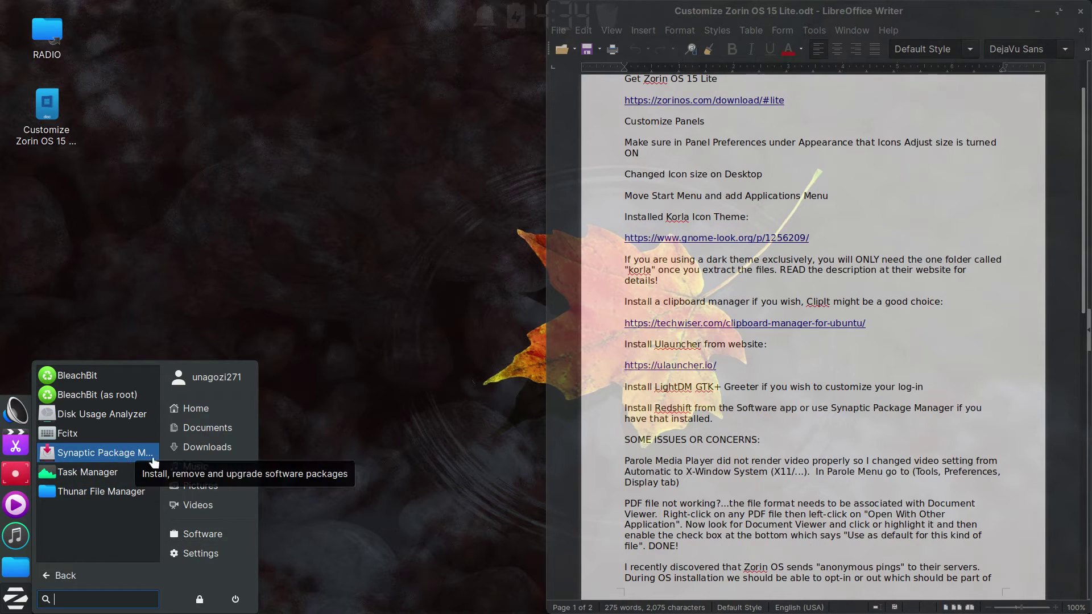
click(376, 443)
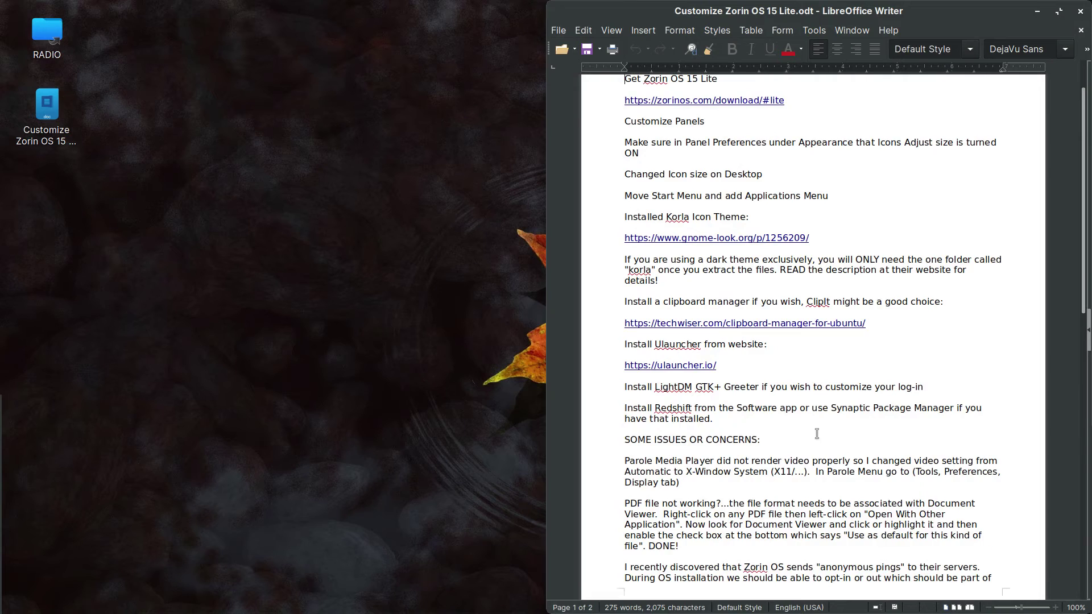
scroll(817, 432, down, 3)
scroll(817, 432, down, 10)
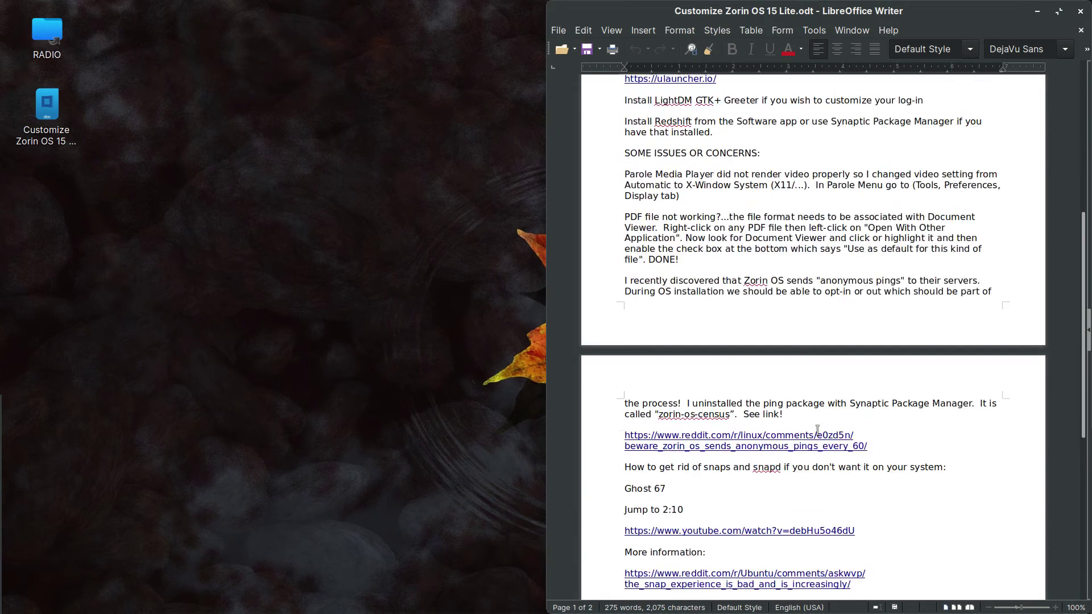
scroll(817, 431, down, 2)
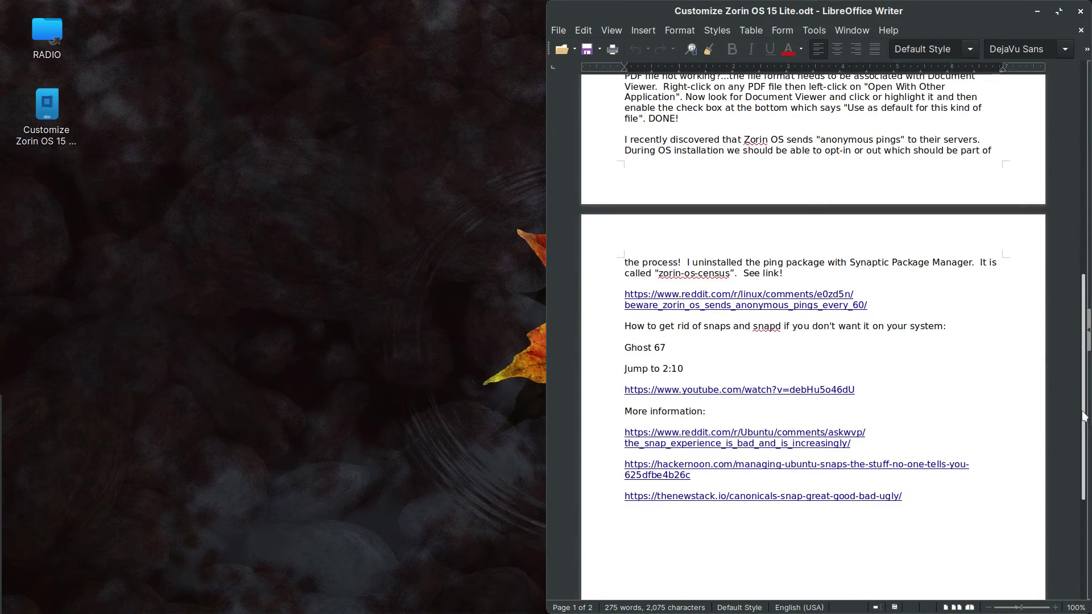
drag(1084, 416, 1087, 179)
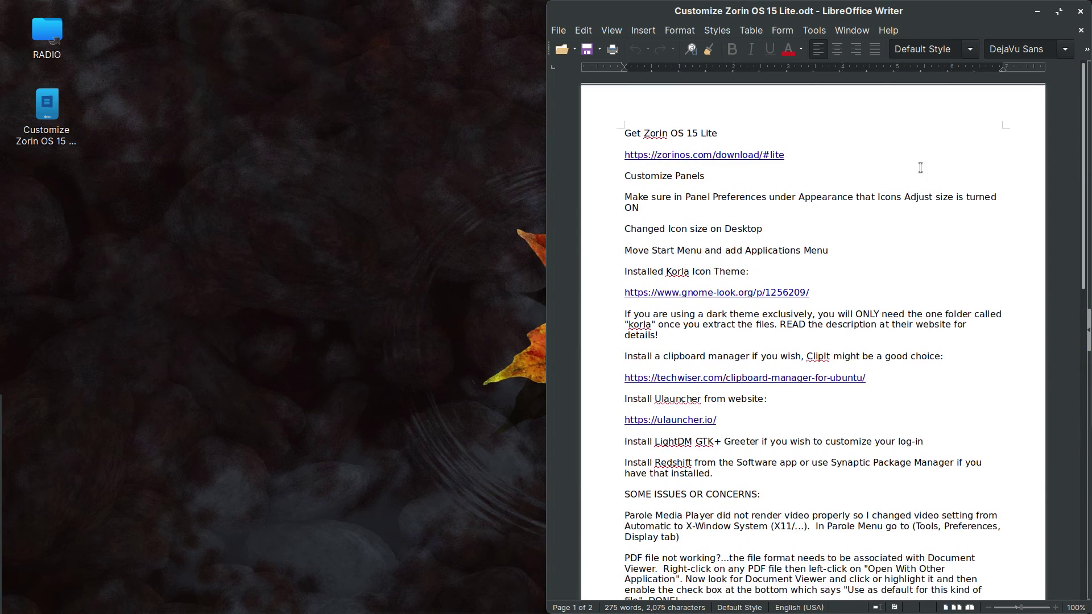